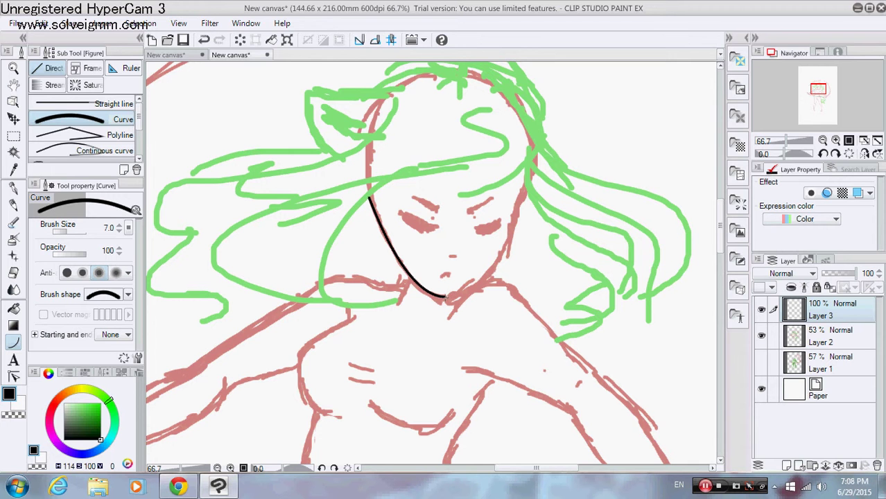
- Ink the right side of the jaw with two black curves running from the chin up to the cheek
{"action": "left_click_drag", "start_coordinate": [446, 297], "coordinate": [507, 244]}
{"action": "left_click", "coordinate": [488, 286]}
{"action": "left_click_drag", "start_coordinate": [525, 187], "coordinate": [508, 243]}
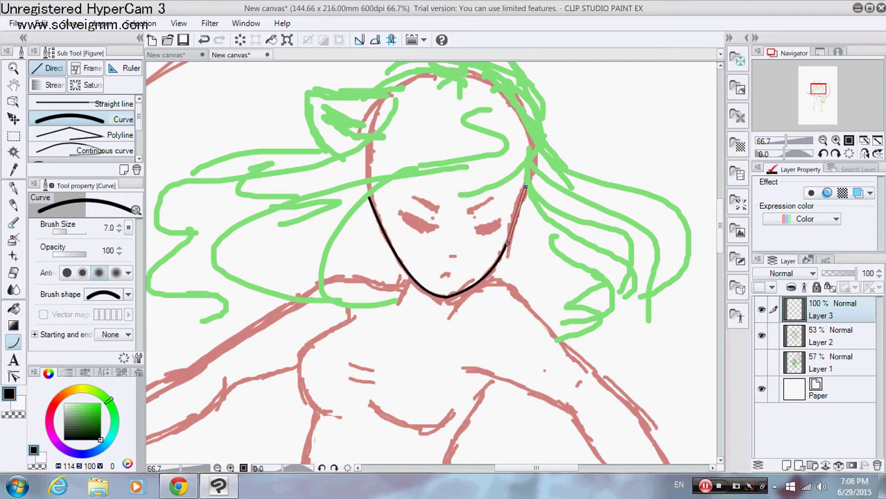
{"action": "left_click", "coordinate": [510, 218]}
- Outline both lowered eyes with paired black curves and ink the small nose and mouth strokes
{"action": "left_click_drag", "start_coordinate": [497, 226], "coordinate": [500, 221]}
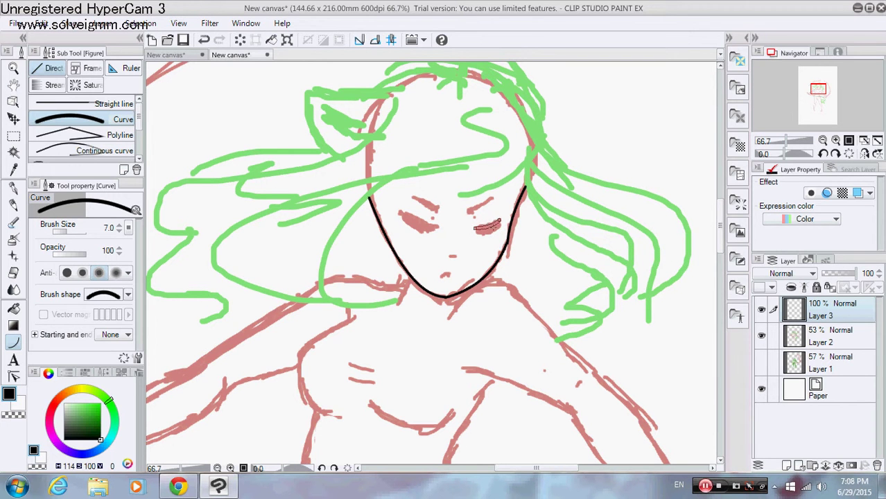
{"action": "left_click", "coordinate": [496, 222]}
{"action": "left_click_drag", "start_coordinate": [484, 234], "coordinate": [498, 222]}
{"action": "left_click", "coordinate": [486, 240]}
{"action": "left_click_drag", "start_coordinate": [402, 210], "coordinate": [440, 227]}
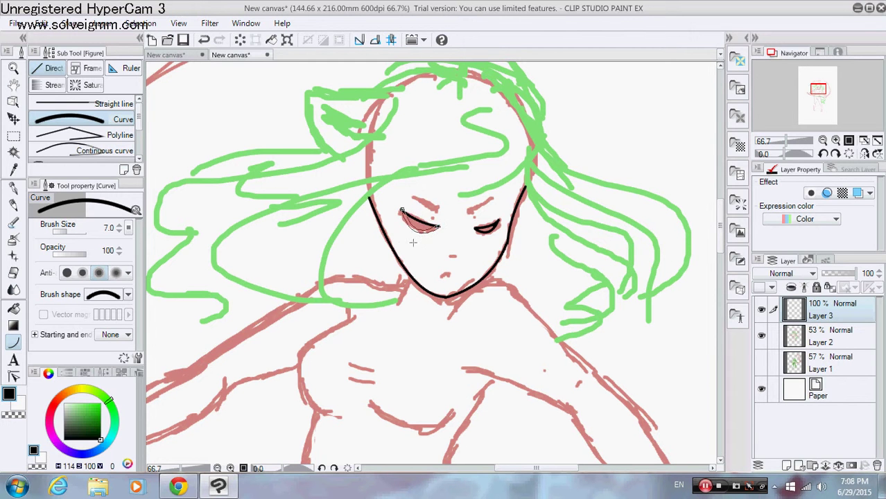
{"action": "left_click", "coordinate": [409, 245]}
- Ink both sides of the neck below the jaw, arching the right-hand curve over into the shoulder
{"action": "left_click_drag", "start_coordinate": [410, 277], "coordinate": [397, 303]}
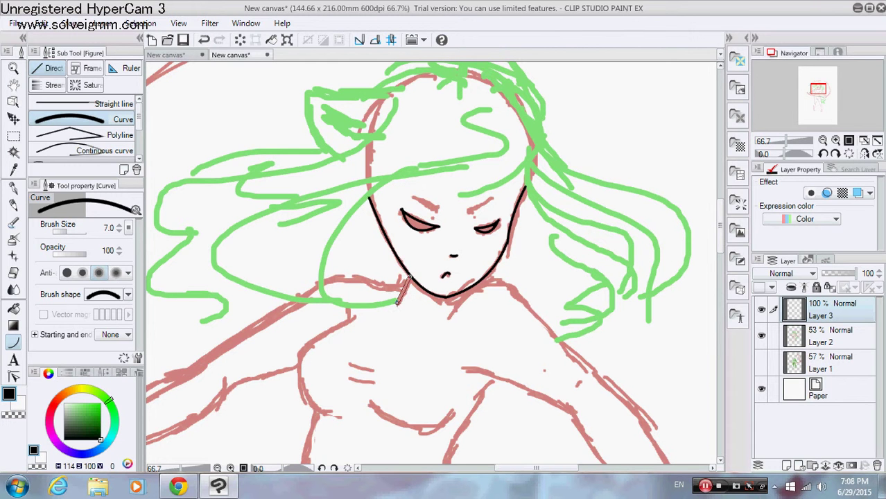
{"action": "left_click", "coordinate": [408, 294]}
{"action": "left_click_drag", "start_coordinate": [451, 316], "coordinate": [527, 302]}
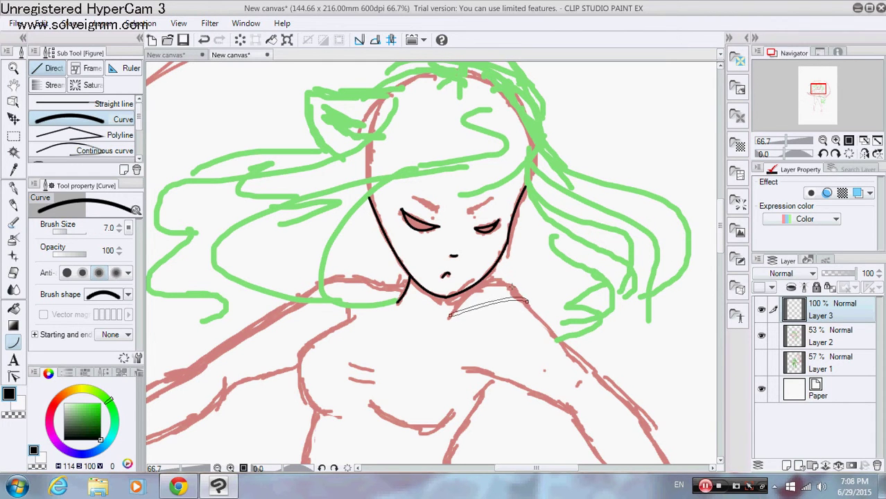
{"action": "left_click", "coordinate": [488, 254]}
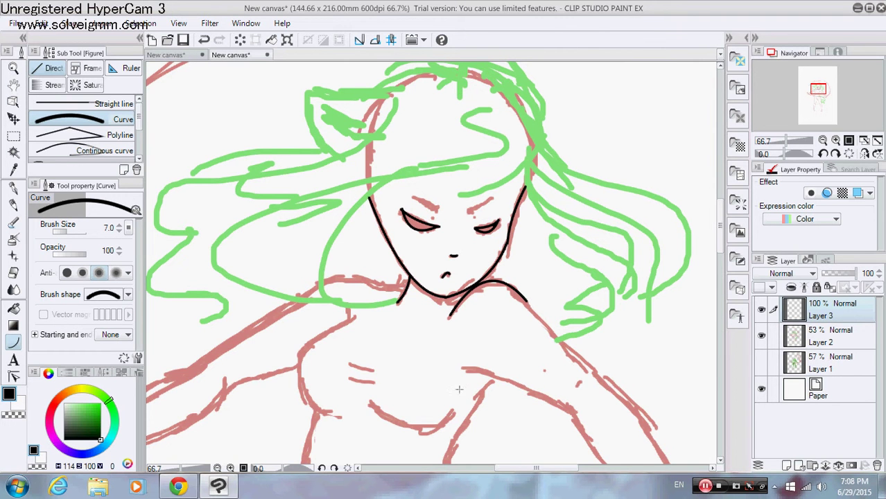
- Ink the left shoulder with one arched curve from the neck out to the upper arm
{"action": "left_click_drag", "start_coordinate": [524, 468], "coordinate": [512, 472]}
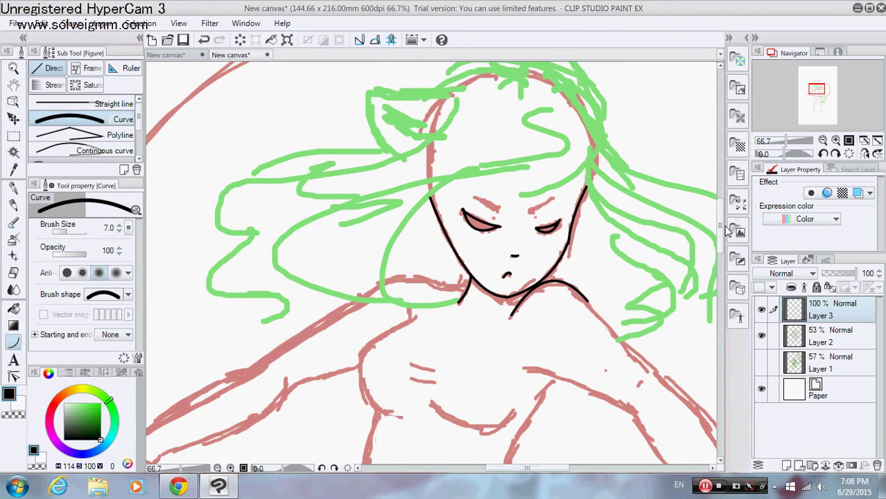
{"action": "left_click_drag", "start_coordinate": [722, 226], "coordinate": [722, 243]}
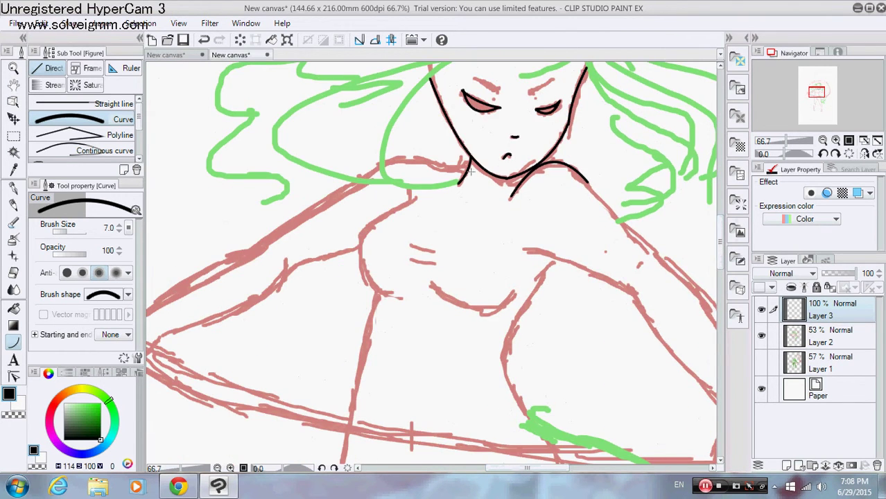
{"action": "left_click_drag", "start_coordinate": [470, 172], "coordinate": [351, 185]}
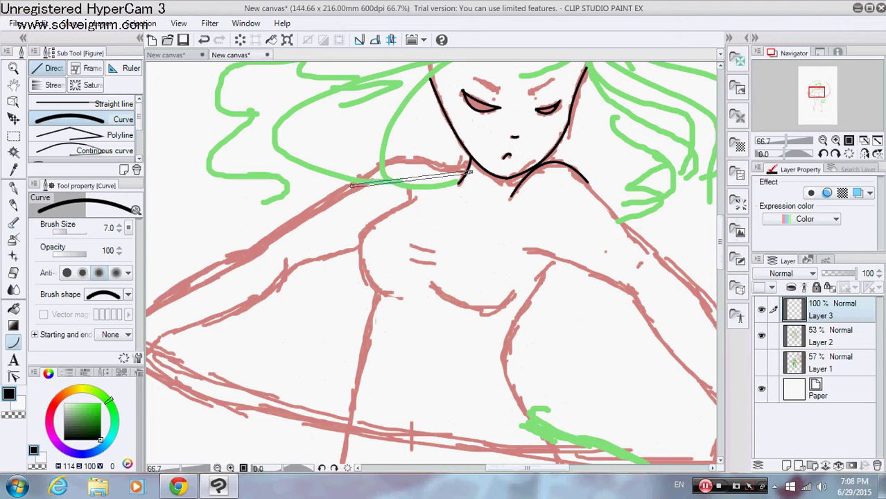
{"action": "left_click", "coordinate": [380, 140]}
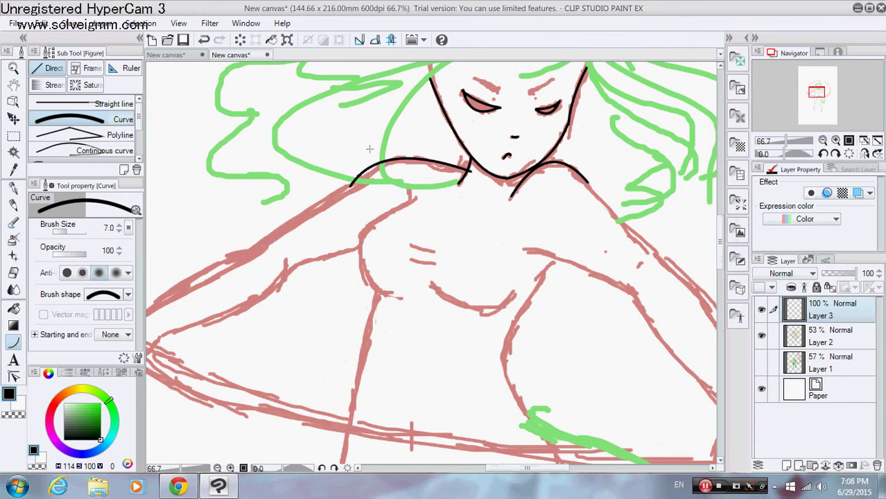
{"action": "left_click_drag", "start_coordinate": [409, 192], "coordinate": [360, 238]}
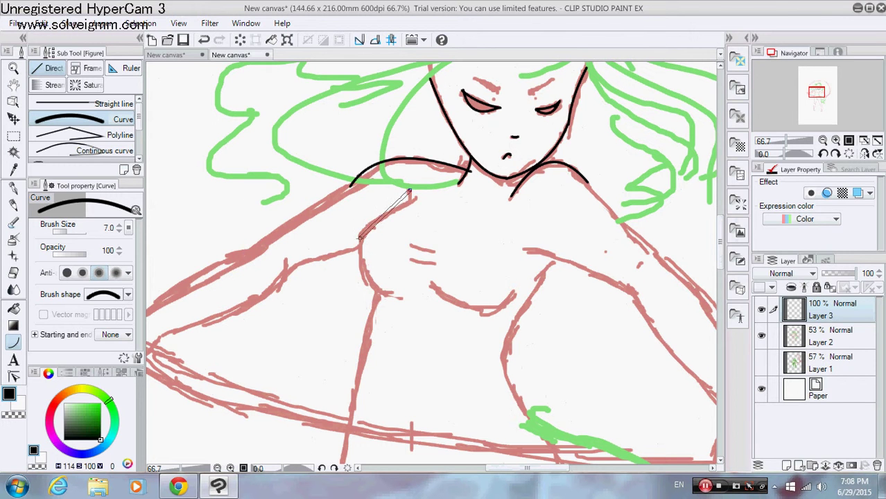
{"action": "left_click", "coordinate": [415, 209]}
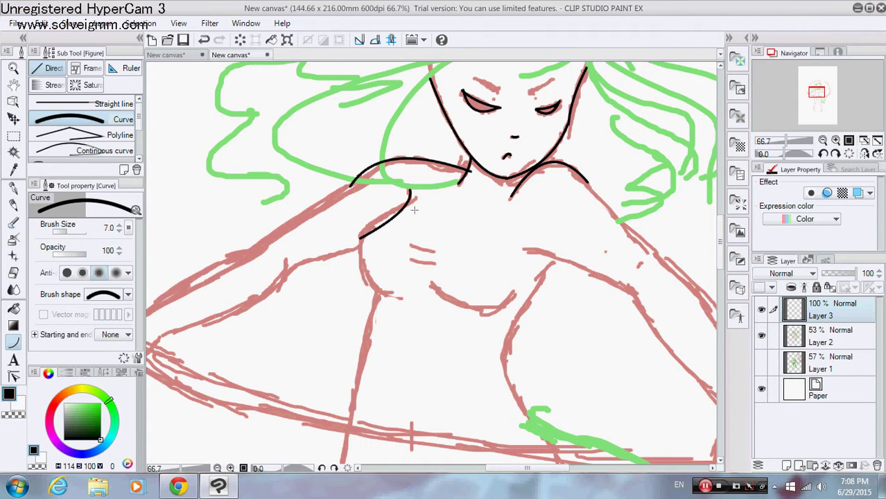
{"action": "left_click", "coordinate": [41, 24]}
{"action": "left_click", "coordinate": [91, 38]}
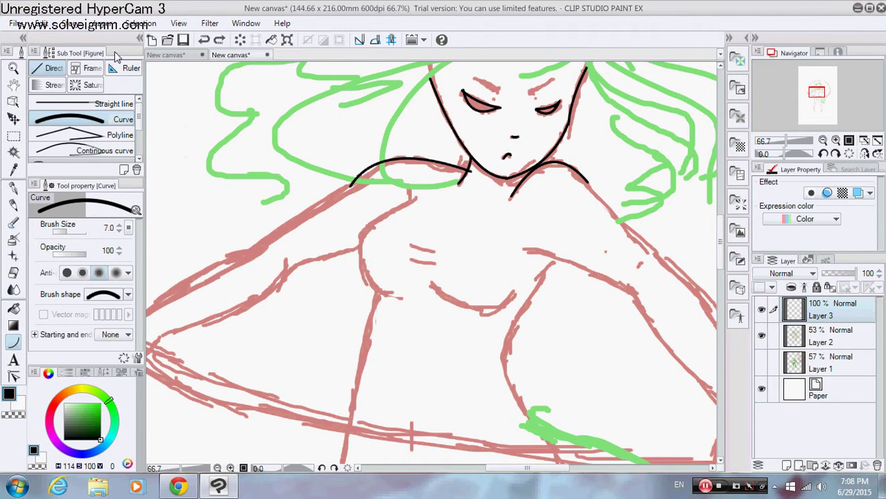
- Ink the left contour of the chest with two joined curves following the red sketch
{"action": "left_click_drag", "start_coordinate": [416, 198], "coordinate": [394, 294]}
{"action": "left_click", "coordinate": [357, 228]}
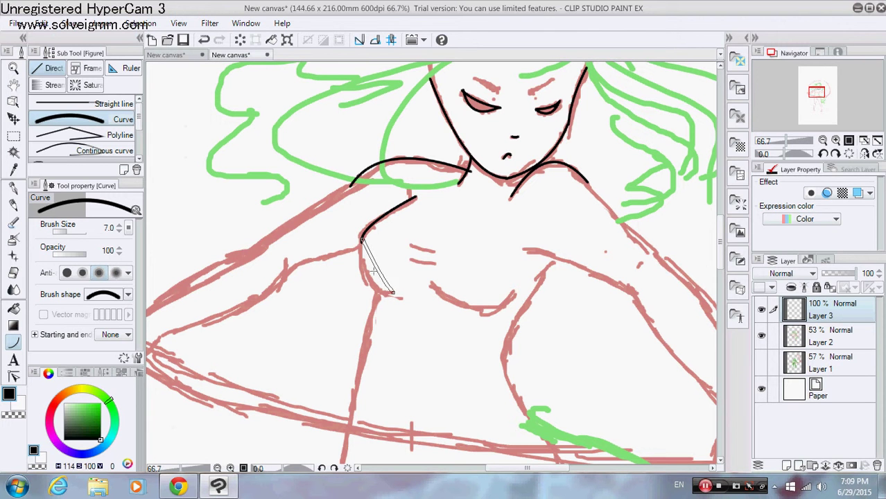
{"action": "left_click", "coordinate": [352, 283]}
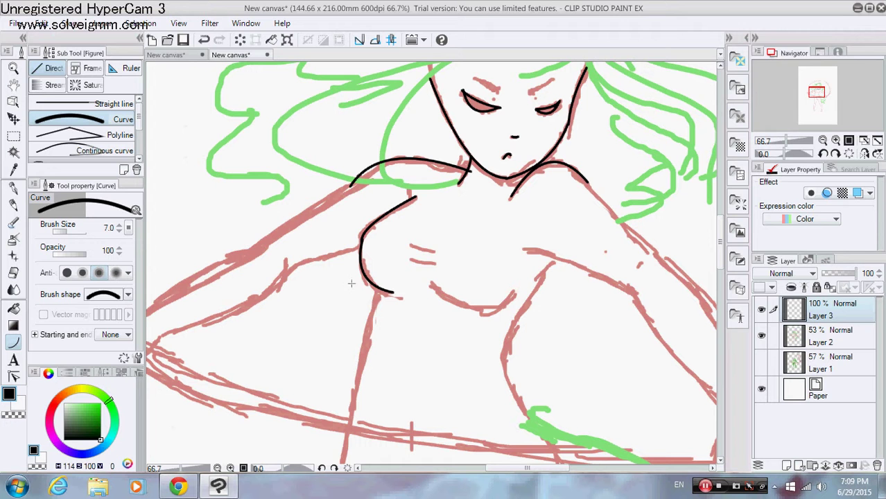
- Ink the two short crease lines on the chest and the curved lower contour on its right side
{"action": "mouse_move", "coordinate": [436, 246]}
{"action": "left_mouse_down"}
{"action": "mouse_move", "coordinate": [423, 260]}
{"action": "mouse_move", "coordinate": [515, 294]}
{"action": "left_mouse_up"}
{"action": "left_click", "coordinate": [423, 255]}
{"action": "left_click", "coordinate": [421, 269]}
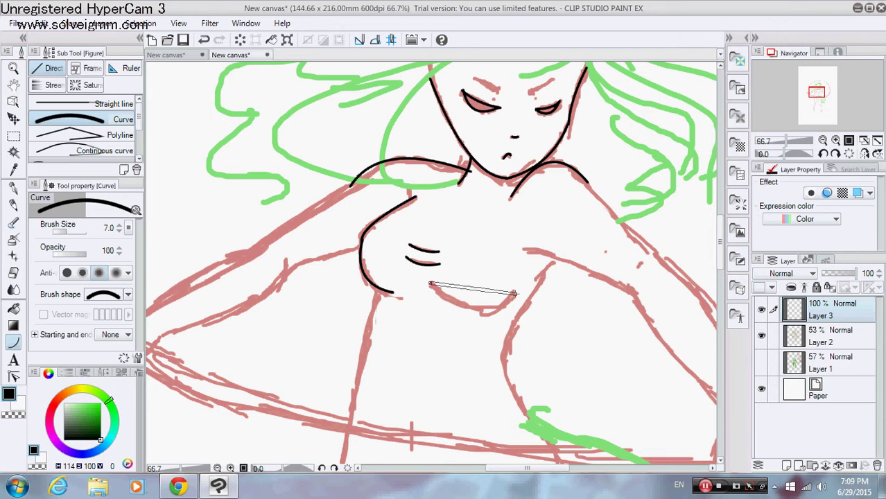
{"action": "left_click", "coordinate": [479, 326]}
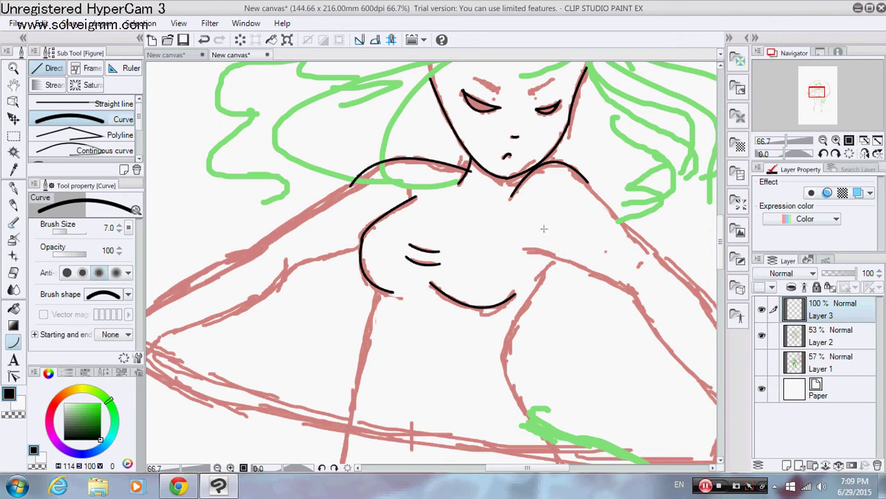
- Draw a short side curve below the chest, plus a rounded cloth flap bulging out left of the waist
{"action": "scroll", "coordinate": [404, 186], "scroll_direction": "down", "scroll_amount": 5}
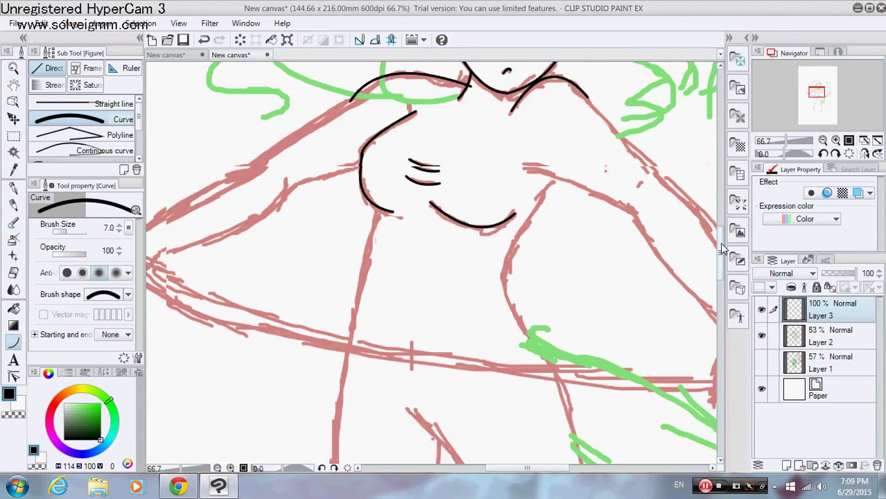
{"action": "left_click_drag", "start_coordinate": [379, 156], "coordinate": [369, 189]}
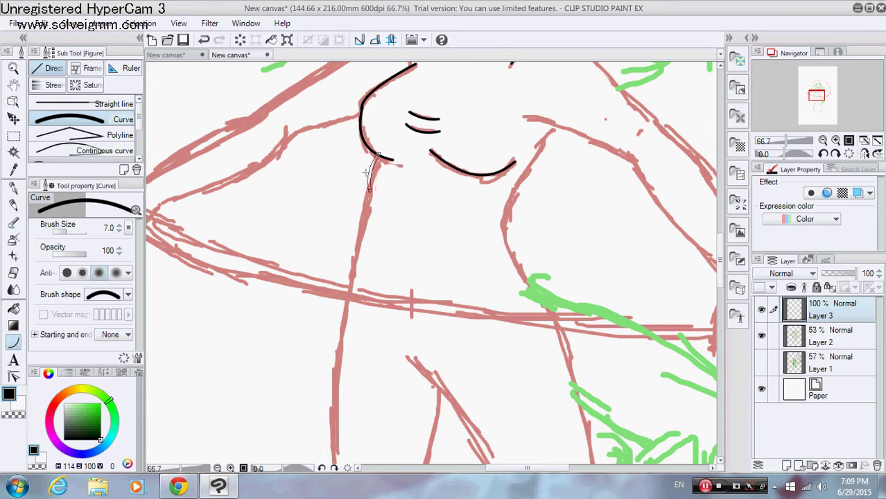
{"action": "left_click", "coordinate": [366, 172]}
{"action": "mouse_move", "coordinate": [414, 179]}
{"action": "left_mouse_down"}
{"action": "mouse_move", "coordinate": [361, 192]}
{"action": "mouse_move", "coordinate": [323, 232]}
{"action": "left_mouse_up"}
{"action": "left_click", "coordinate": [335, 197]}
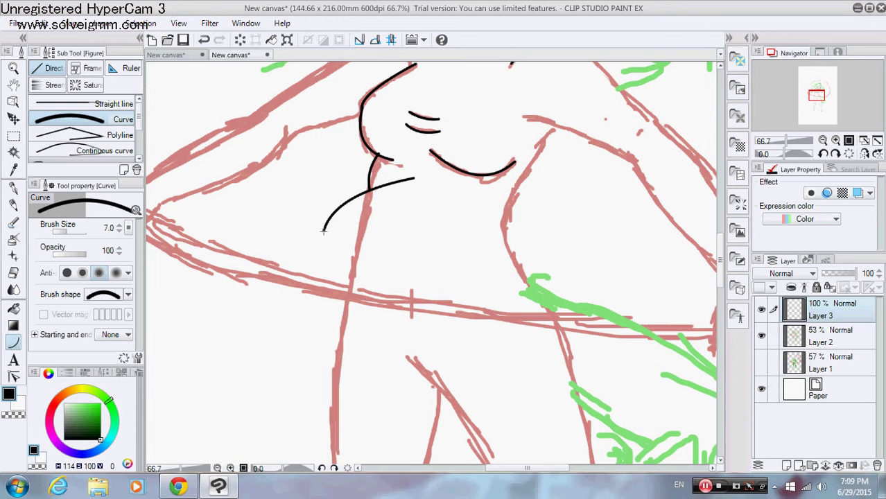
{"action": "left_click_drag", "start_coordinate": [323, 232], "coordinate": [358, 250]}
{"action": "left_click", "coordinate": [329, 245]}
- Extend the left waist line downward and draw the flap's outer edge up to the chest contour
{"action": "left_click_drag", "start_coordinate": [369, 190], "coordinate": [353, 282]}
{"action": "left_click", "coordinate": [352, 260]}
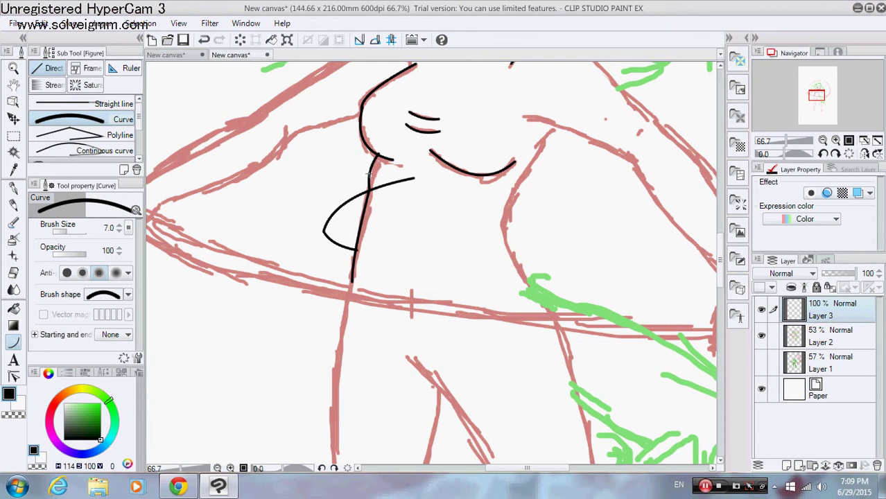
{"action": "left_click_drag", "start_coordinate": [377, 154], "coordinate": [323, 232]}
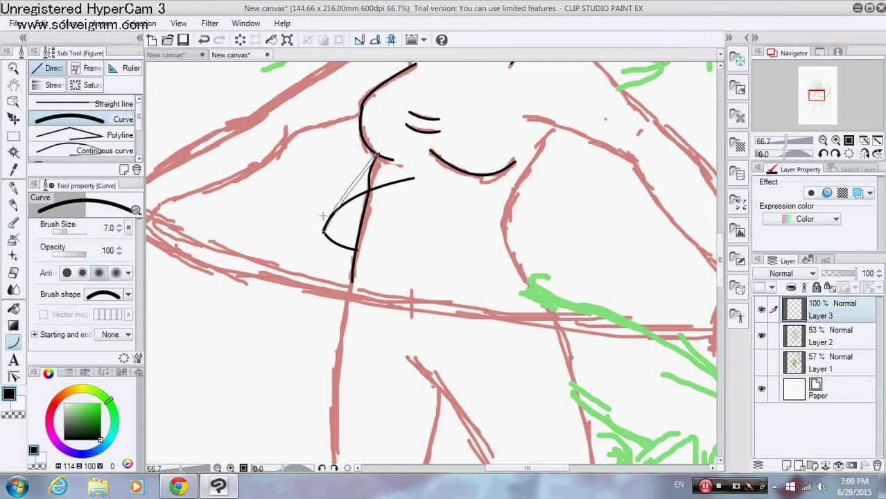
{"action": "left_click", "coordinate": [338, 202]}
- Draw a long diagonal curve across the torso to the right hip and ink the torso's right side with two curves
{"action": "left_click_drag", "start_coordinate": [374, 190], "coordinate": [544, 306]}
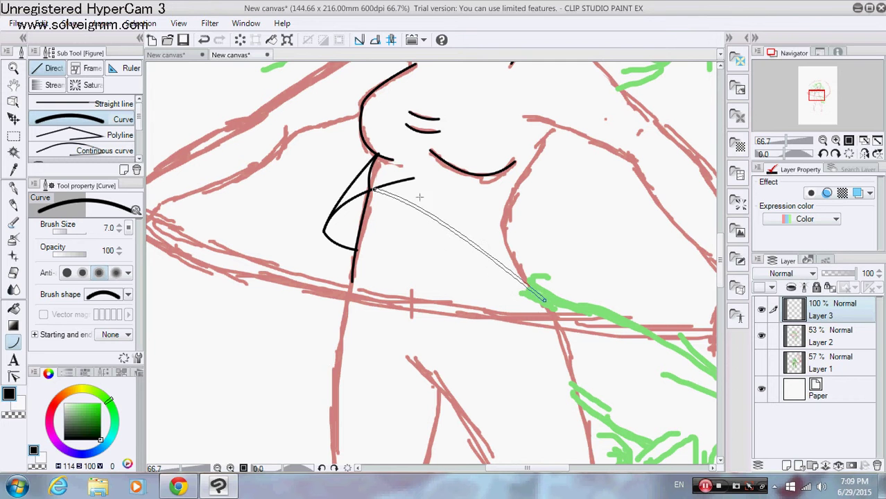
{"action": "left_click", "coordinate": [383, 182]}
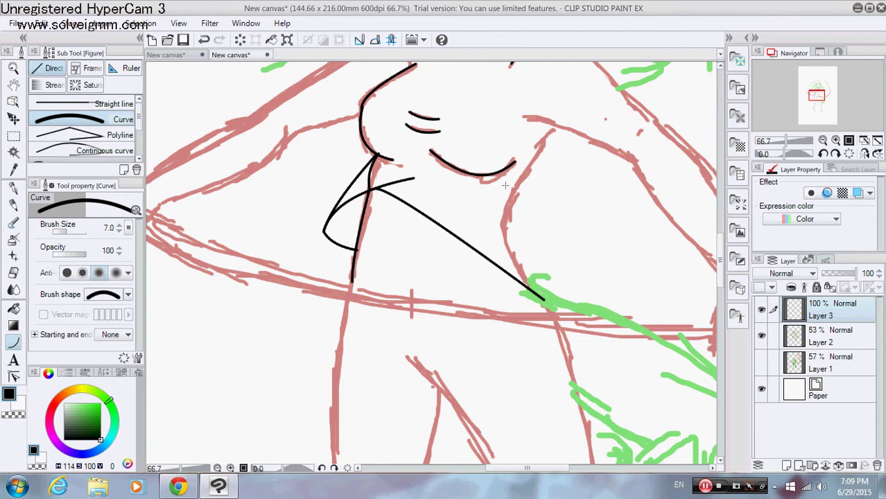
{"action": "left_click_drag", "start_coordinate": [559, 129], "coordinate": [468, 220]}
{"action": "left_click", "coordinate": [491, 228]}
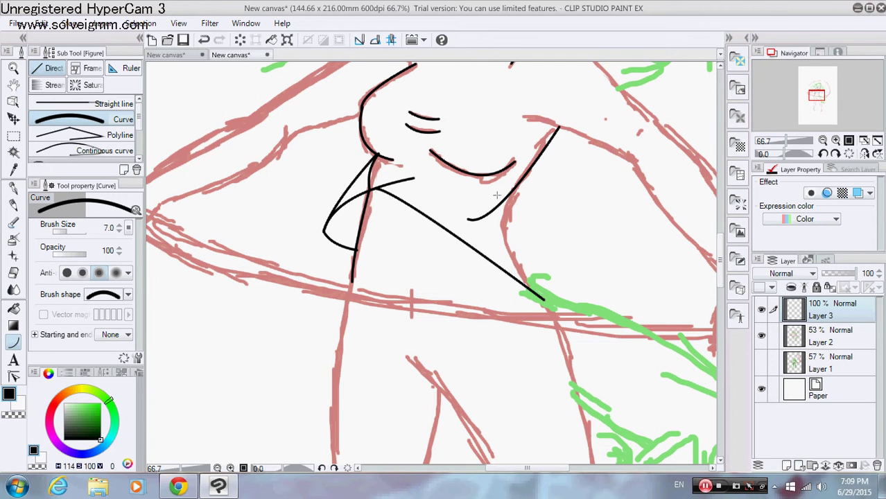
{"action": "left_click_drag", "start_coordinate": [523, 181], "coordinate": [545, 299]}
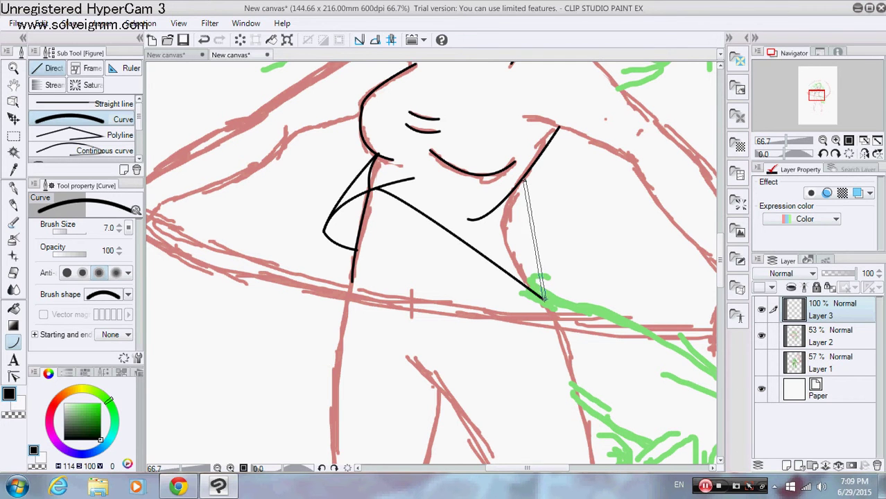
{"action": "left_click", "coordinate": [497, 223]}
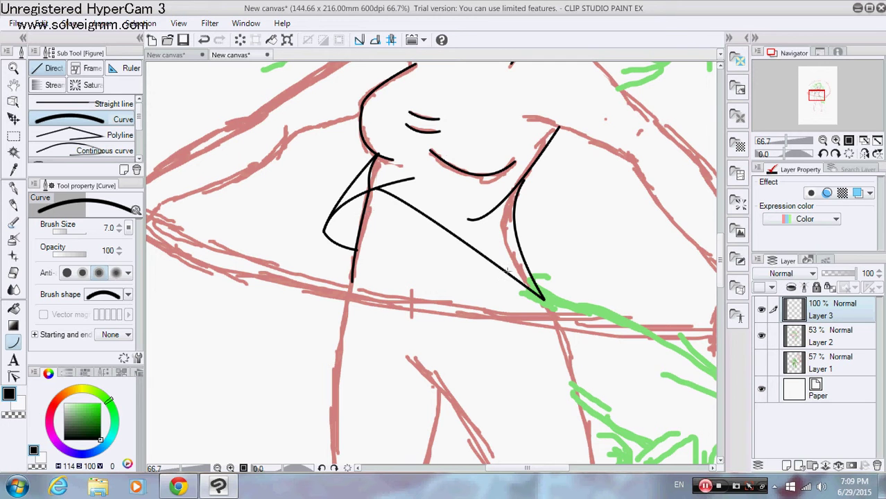
- Draw a narrow looped strap rising from the top of the left chest contour over the left shoulder
{"action": "left_click_drag", "start_coordinate": [721, 260], "coordinate": [722, 240]}
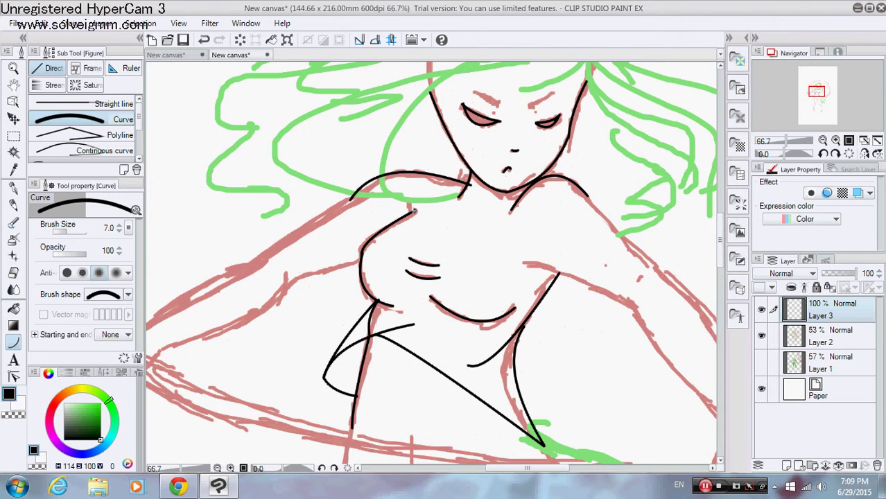
{"action": "left_click_drag", "start_coordinate": [414, 210], "coordinate": [417, 151]}
{"action": "left_click", "coordinate": [406, 158]}
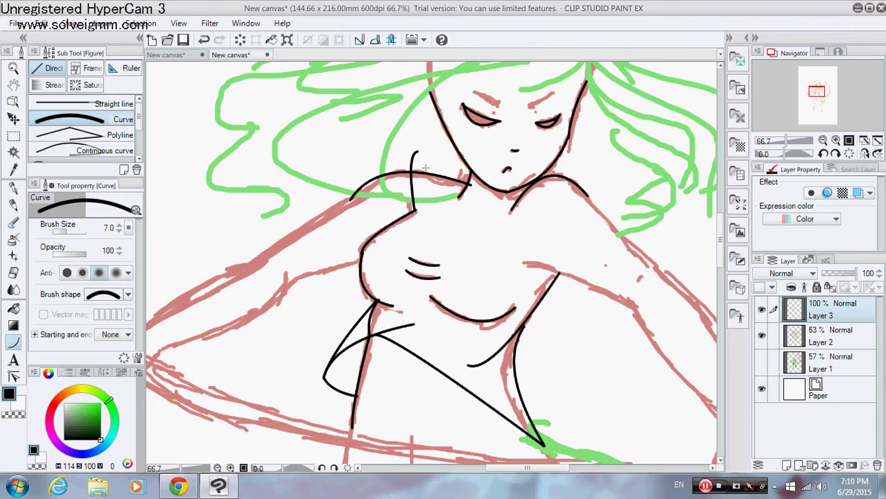
{"action": "left_click_drag", "start_coordinate": [419, 152], "coordinate": [436, 174]}
{"action": "left_click", "coordinate": [429, 158]}
{"action": "left_click_drag", "start_coordinate": [433, 232], "coordinate": [423, 165]}
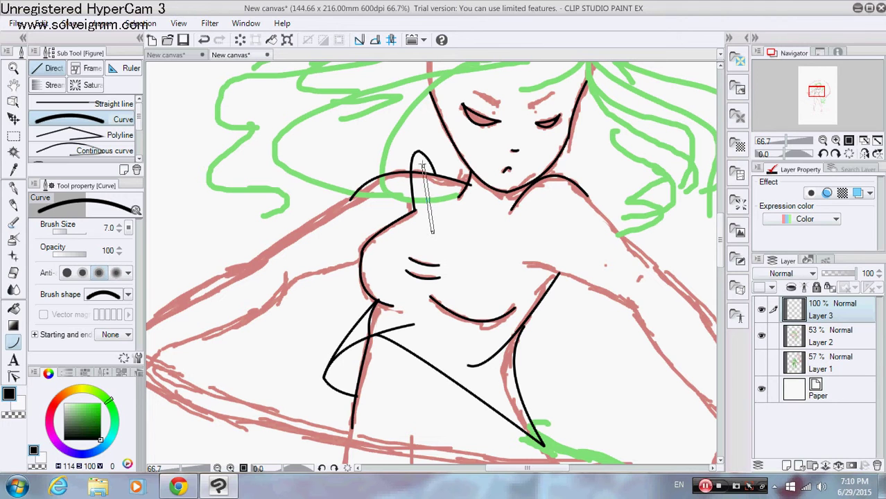
{"action": "left_click", "coordinate": [418, 158]}
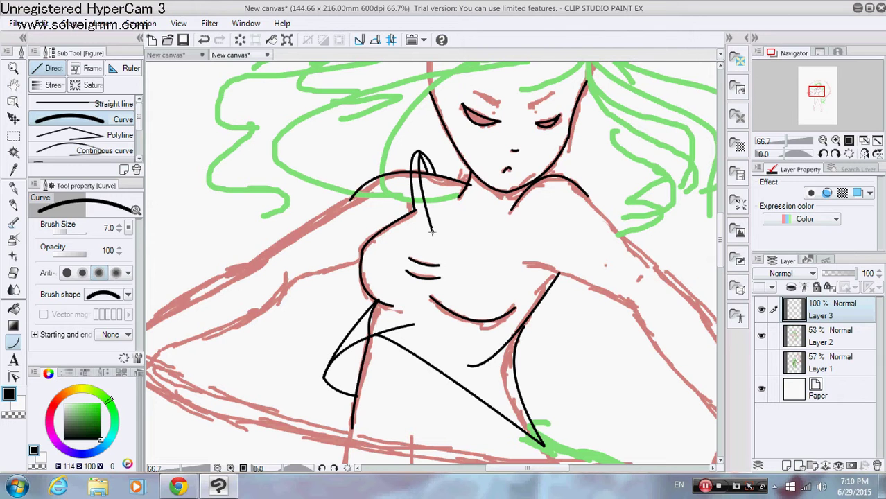
- Draw the cloth's upper edge from the strap base to a pointed tip at the right shoulder, curving back around to the chest's right side
{"action": "left_click_drag", "start_coordinate": [431, 232], "coordinate": [619, 206]}
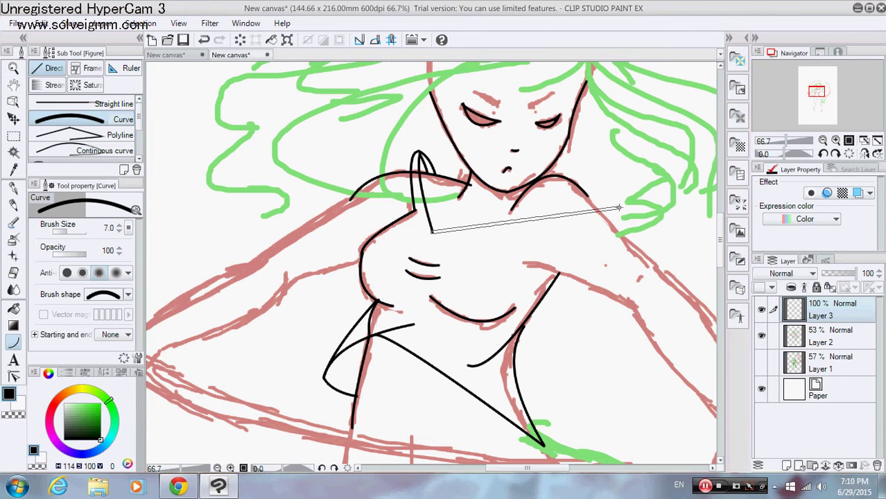
{"action": "left_click", "coordinate": [559, 205]}
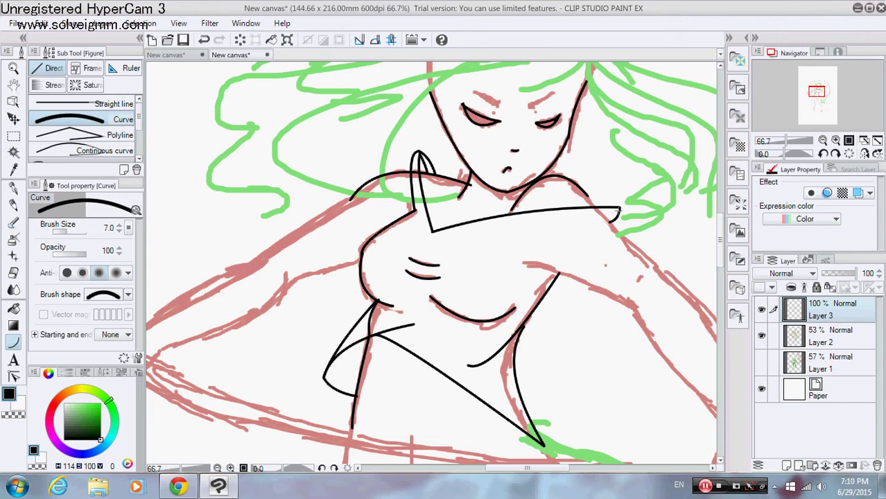
{"action": "left_click_drag", "start_coordinate": [616, 211], "coordinate": [508, 263]}
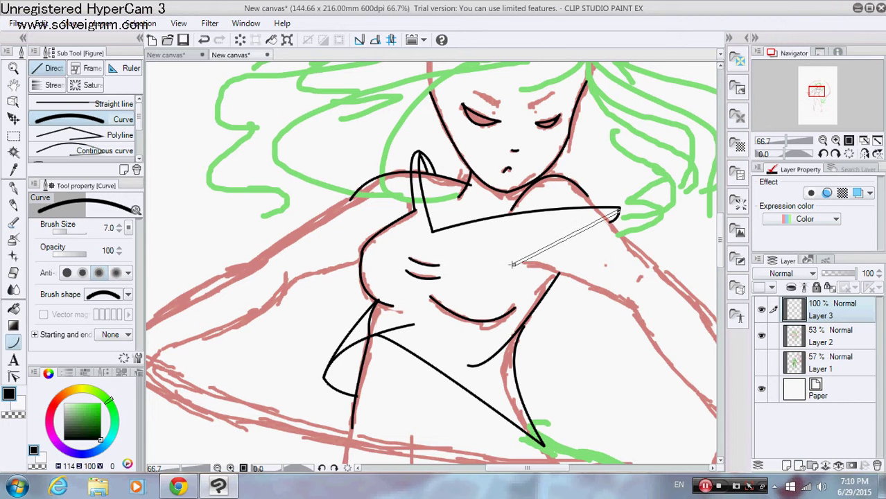
{"action": "left_click", "coordinate": [486, 240]}
{"action": "left_click_drag", "start_coordinate": [507, 264], "coordinate": [553, 287]}
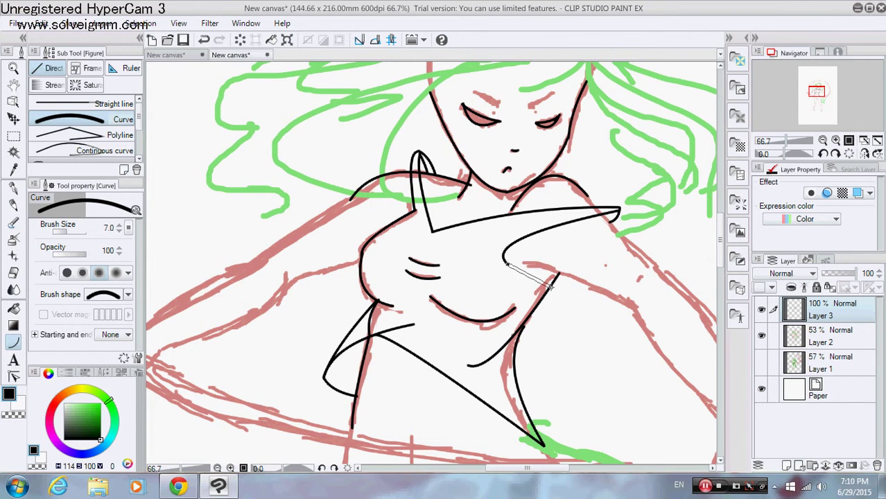
{"action": "left_click", "coordinate": [515, 275]}
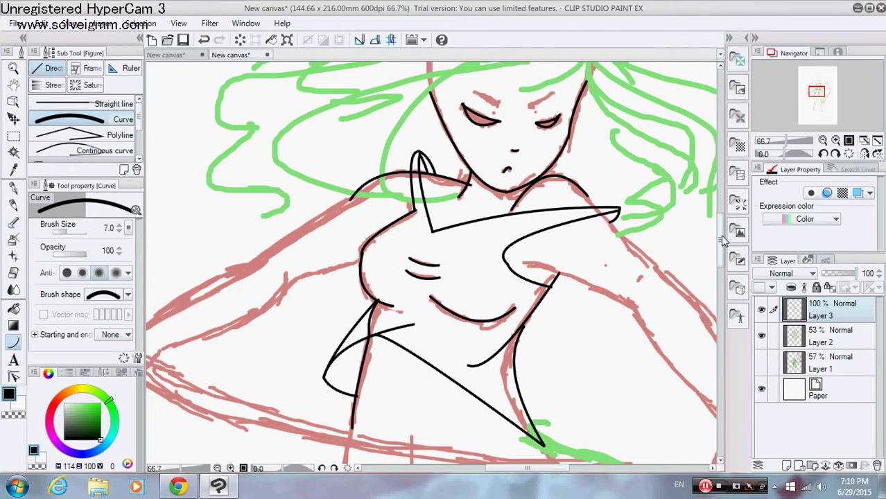
- Ink the right upper arm with one curve along its underside and one from the shoulder down its outer edge
{"action": "mouse_move", "coordinate": [722, 240]}
{"action": "left_mouse_down"}
{"action": "mouse_move", "coordinate": [722, 274]}
{"action": "mouse_move", "coordinate": [723, 226]}
{"action": "mouse_move", "coordinate": [723, 237]}
{"action": "left_mouse_up"}
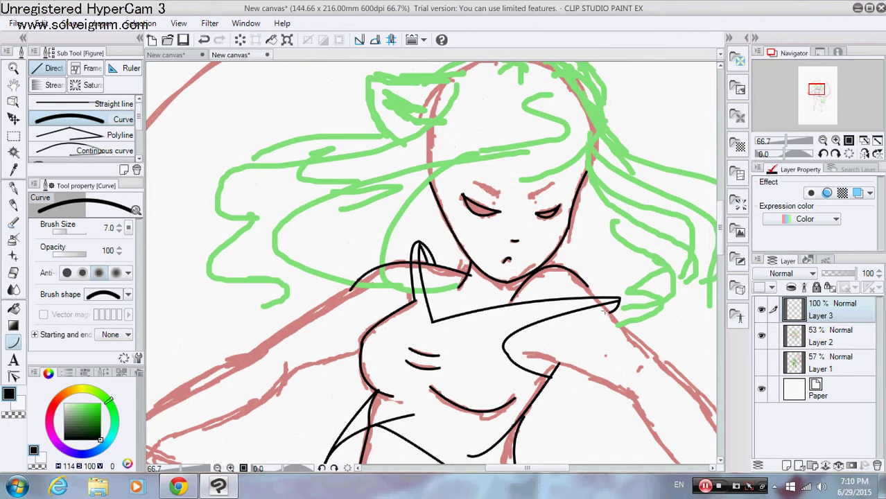
{"action": "scroll", "coordinate": [693, 241], "scroll_direction": "right", "scroll_amount": 4}
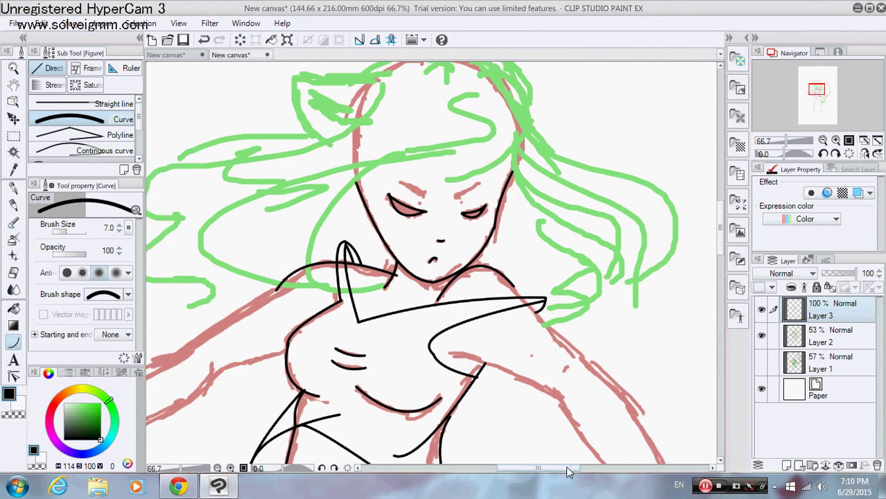
{"action": "scroll", "coordinate": [711, 210], "scroll_direction": "down", "scroll_amount": 5}
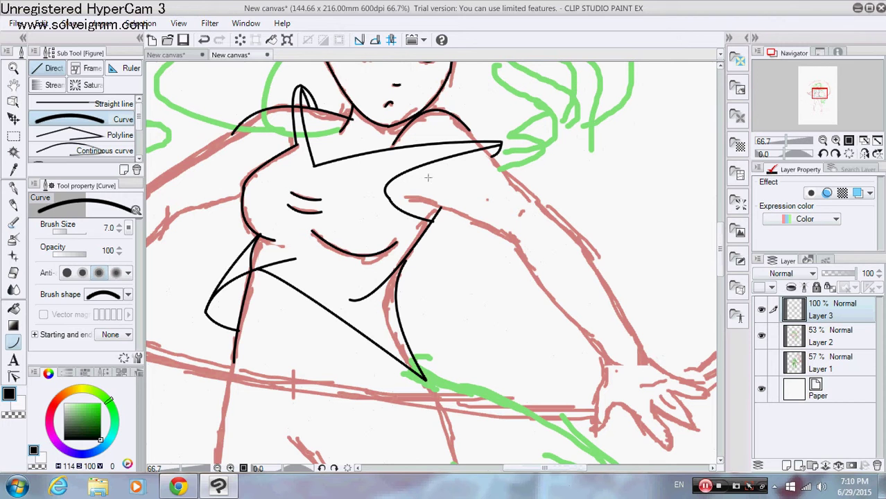
{"action": "left_click_drag", "start_coordinate": [407, 197], "coordinate": [516, 243]}
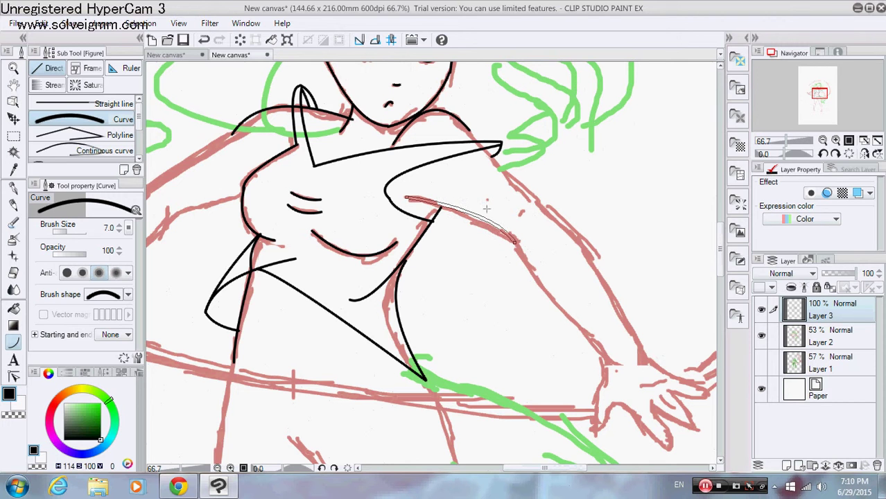
{"action": "left_click", "coordinate": [459, 208]}
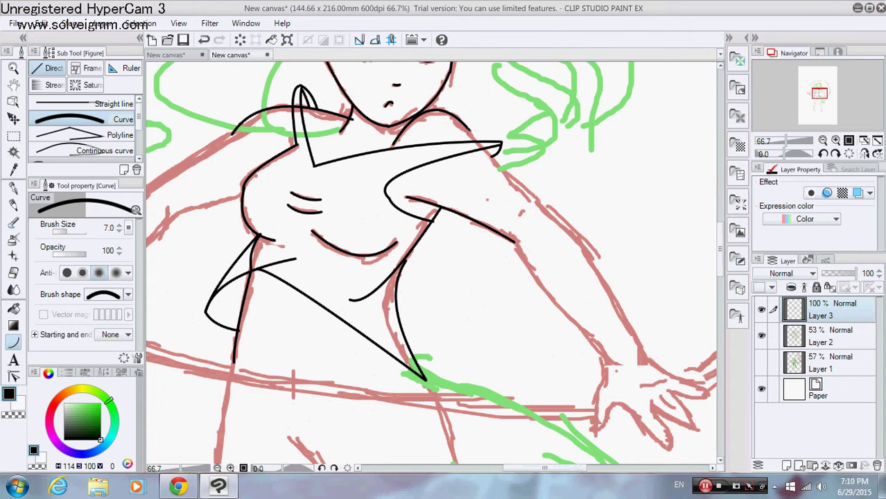
{"action": "left_click_drag", "start_coordinate": [469, 130], "coordinate": [535, 203]}
{"action": "left_click", "coordinate": [515, 174]}
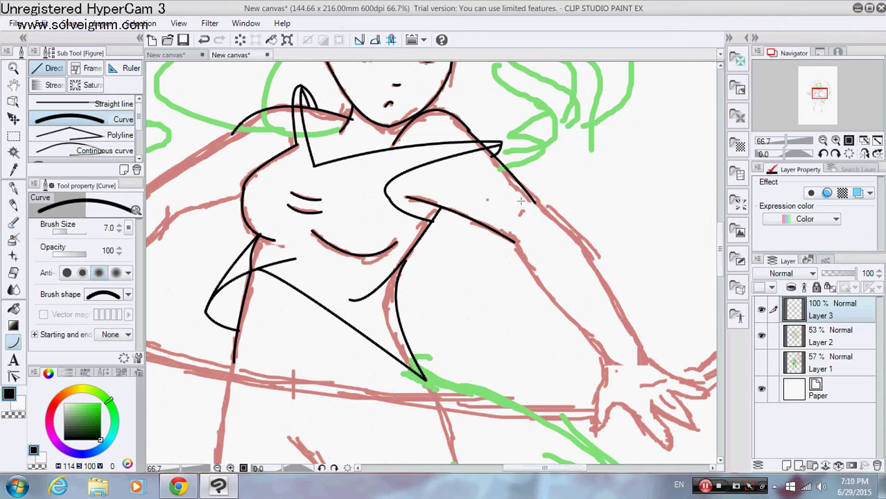
- Ink both sides of the right forearm from elbow to wrist and add a small crease mark at the elbow
{"action": "left_click_drag", "start_coordinate": [516, 243], "coordinate": [610, 365]}
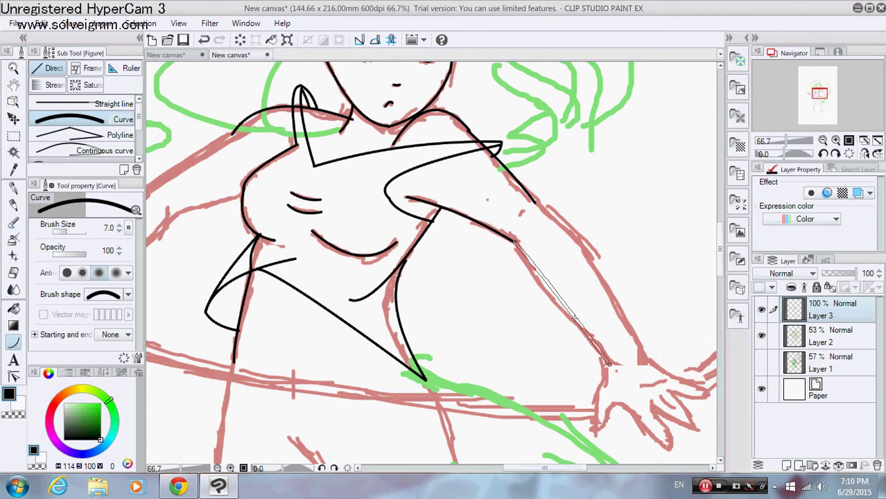
{"action": "left_click", "coordinate": [537, 294]}
{"action": "scroll", "coordinate": [659, 256], "scroll_direction": "down", "scroll_amount": 3}
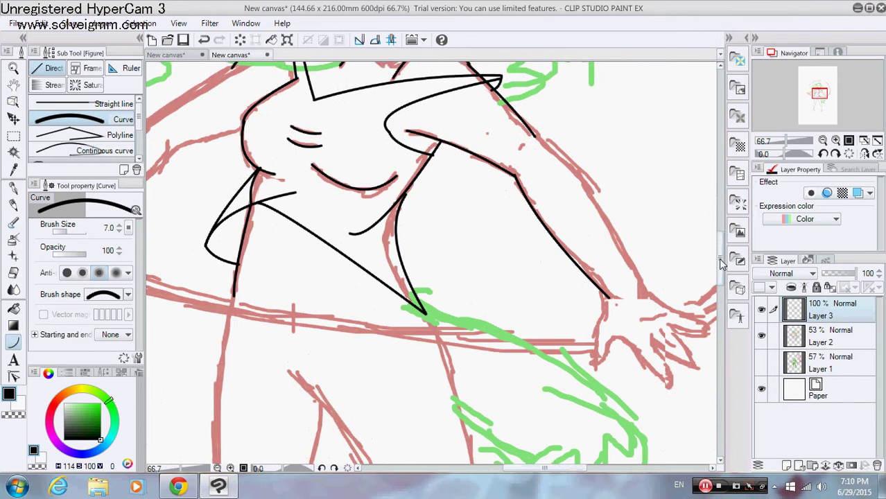
{"action": "left_click_drag", "start_coordinate": [531, 145], "coordinate": [645, 284]}
{"action": "left_click", "coordinate": [525, 143]}
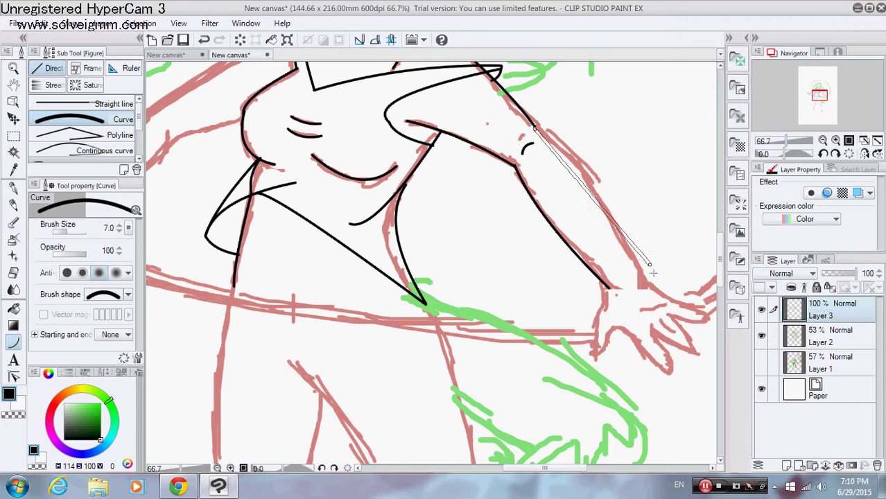
{"action": "left_click", "coordinate": [611, 199]}
- Ink the right hand's thumb from the wrist, plus the palm edge running down to the lowest fingertip
{"action": "left_click_drag", "start_coordinate": [721, 260], "coordinate": [721, 274]}
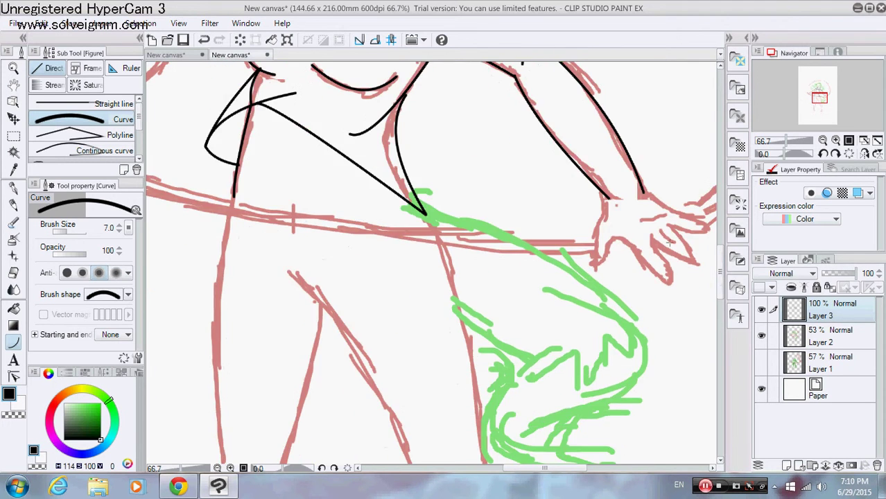
{"action": "left_click_drag", "start_coordinate": [606, 197], "coordinate": [594, 267]}
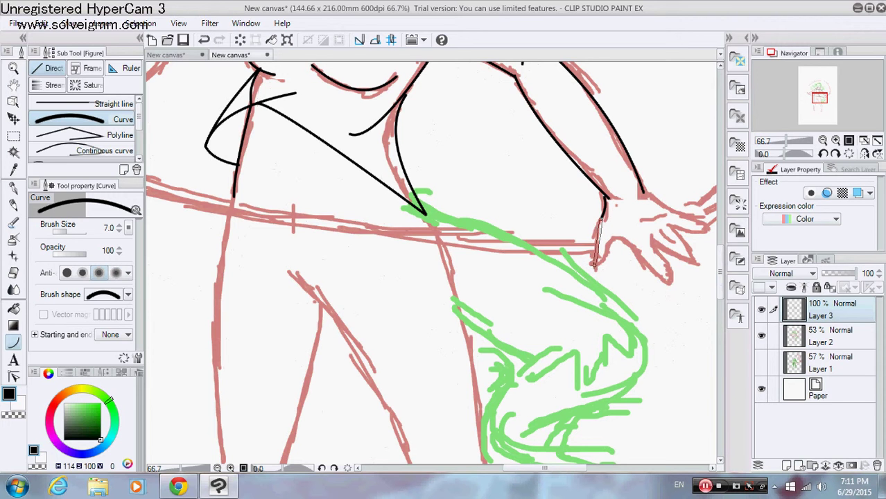
{"action": "left_click", "coordinate": [595, 230]}
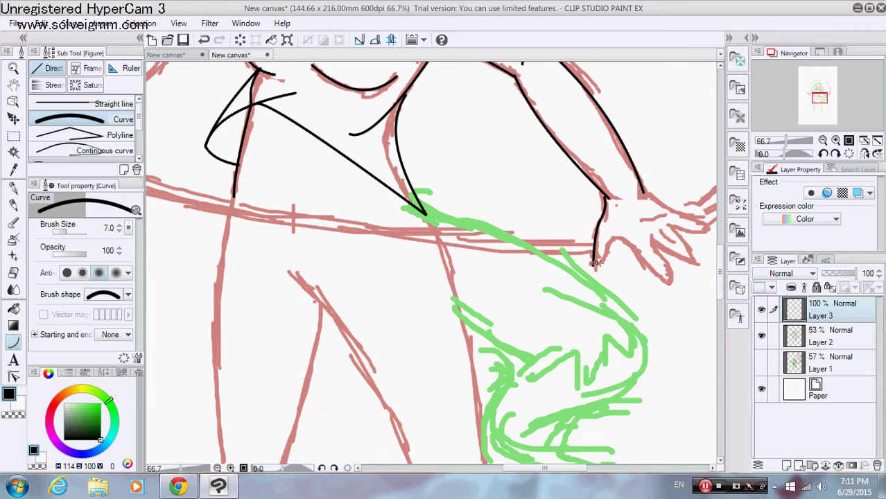
{"action": "left_click_drag", "start_coordinate": [596, 264], "coordinate": [612, 237]}
{"action": "left_click", "coordinate": [600, 269]}
{"action": "left_click_drag", "start_coordinate": [611, 236], "coordinate": [667, 285]}
{"action": "left_click", "coordinate": [634, 246]}
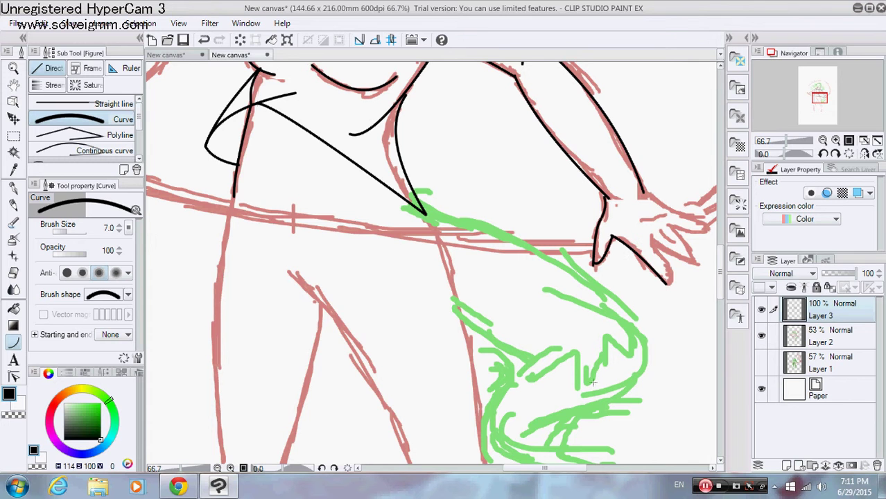
- Ink the back of the right hand from the wrist to the outermost fingertip, plus that finger's underside
{"action": "left_click_drag", "start_coordinate": [546, 468], "coordinate": [566, 468]}
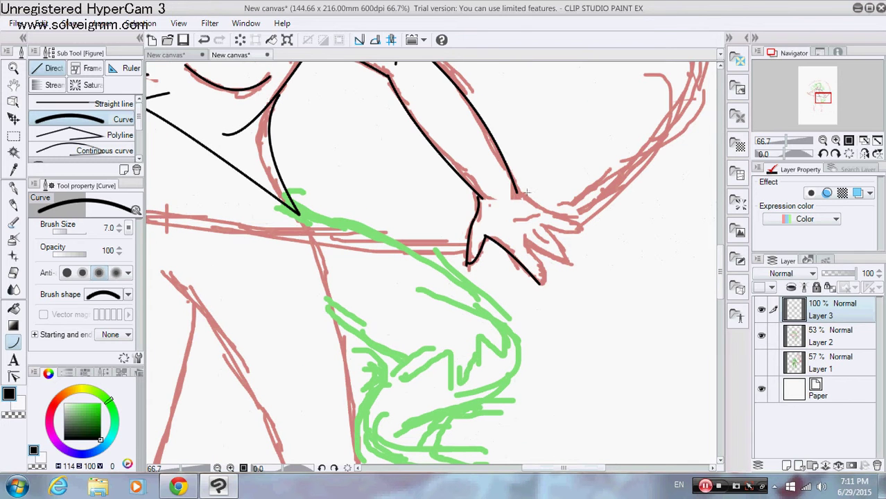
{"action": "left_click_drag", "start_coordinate": [517, 193], "coordinate": [582, 229]}
{"action": "left_click", "coordinate": [563, 226]}
{"action": "left_click_drag", "start_coordinate": [581, 230], "coordinate": [542, 224]}
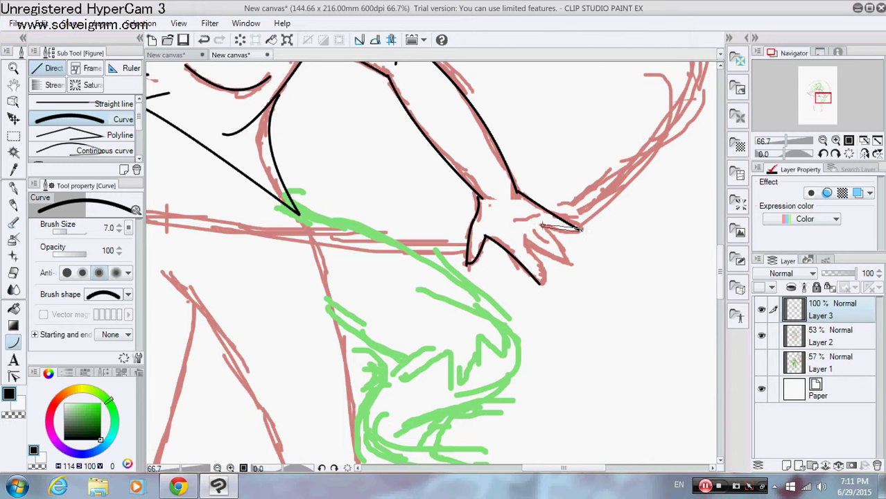
{"action": "left_click", "coordinate": [575, 238]}
- Complete the right hand's two lower fingers with short curves along their sides and rounded tips
{"action": "left_click_drag", "start_coordinate": [526, 242], "coordinate": [543, 283]}
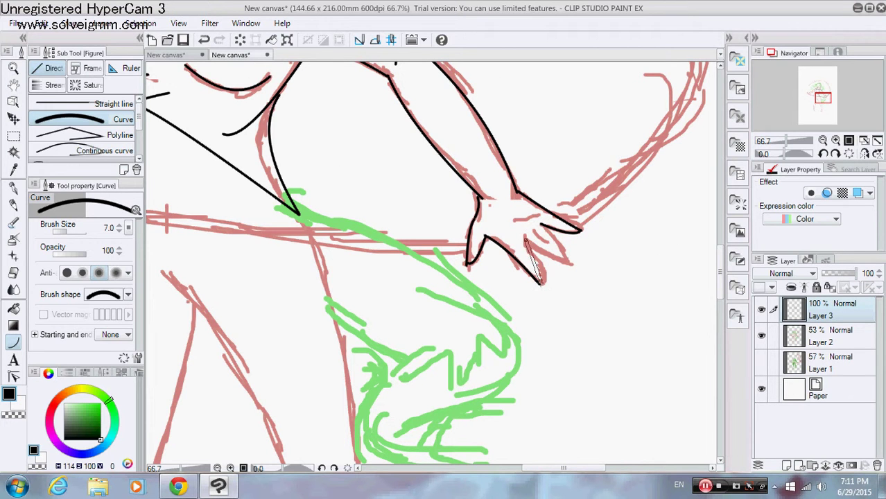
{"action": "left_click", "coordinate": [552, 278]}
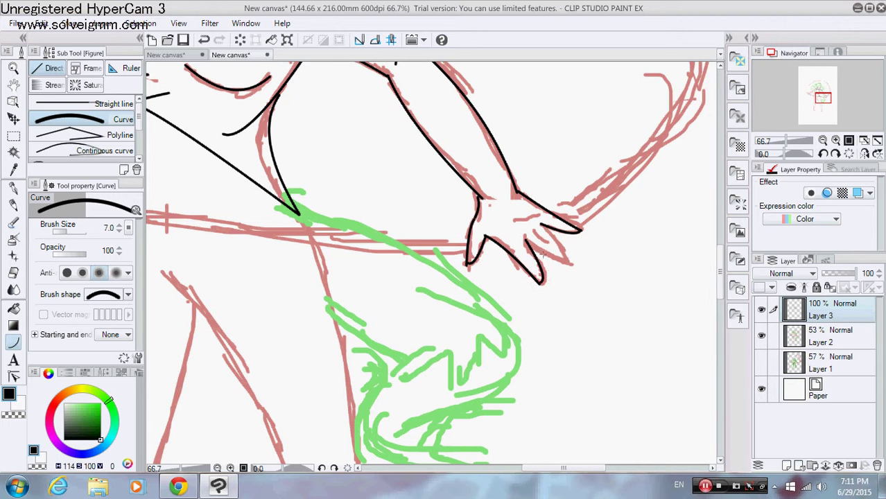
{"action": "left_click_drag", "start_coordinate": [547, 250], "coordinate": [568, 264]}
{"action": "left_click", "coordinate": [541, 258]}
{"action": "left_click_drag", "start_coordinate": [533, 236], "coordinate": [571, 262]}
{"action": "left_click", "coordinate": [574, 256]}
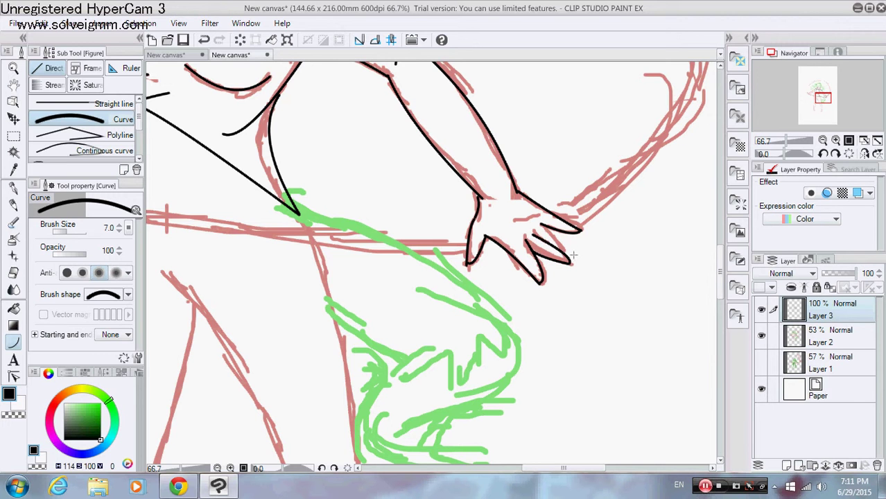
{"action": "left_click_drag", "start_coordinate": [569, 255], "coordinate": [569, 261]}
{"action": "left_click", "coordinate": [560, 240]}
- Handwrite "ew hands" with a small face and "sorry" in the blank area below the right hand using the G-pen
{"action": "left_click", "coordinate": [13, 189]}
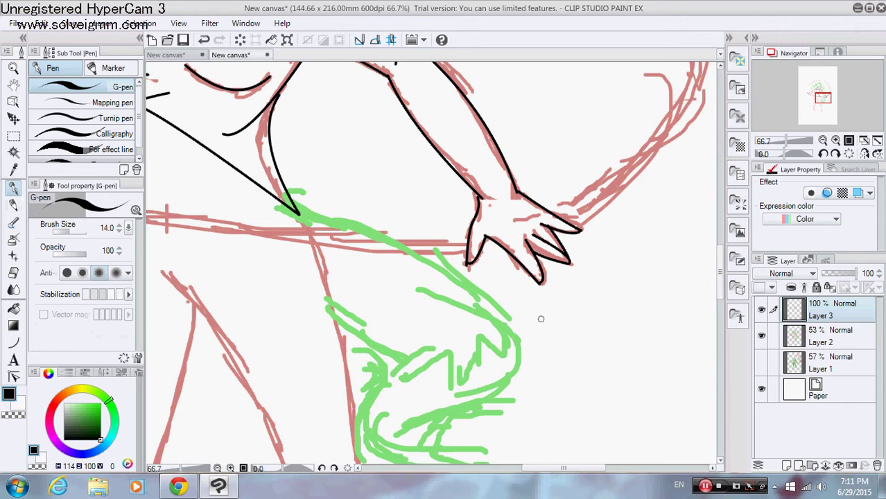
{"action": "mouse_move", "coordinate": [541, 319]}
{"action": "left_mouse_down"}
{"action": "mouse_move", "coordinate": [549, 334]}
{"action": "mouse_move", "coordinate": [581, 333]}
{"action": "mouse_move", "coordinate": [589, 301]}
{"action": "left_mouse_up"}
{"action": "mouse_move", "coordinate": [510, 378]}
{"action": "left_mouse_down"}
{"action": "mouse_move", "coordinate": [541, 394]}
{"action": "mouse_move", "coordinate": [539, 382]}
{"action": "mouse_move", "coordinate": [566, 382]}
{"action": "mouse_move", "coordinate": [589, 350]}
{"action": "mouse_move", "coordinate": [583, 374]}
{"action": "mouse_move", "coordinate": [602, 359]}
{"action": "left_mouse_up"}
{"action": "mouse_move", "coordinate": [547, 426]}
{"action": "left_mouse_down"}
{"action": "mouse_move", "coordinate": [577, 415]}
{"action": "mouse_move", "coordinate": [563, 437]}
{"action": "left_mouse_up"}
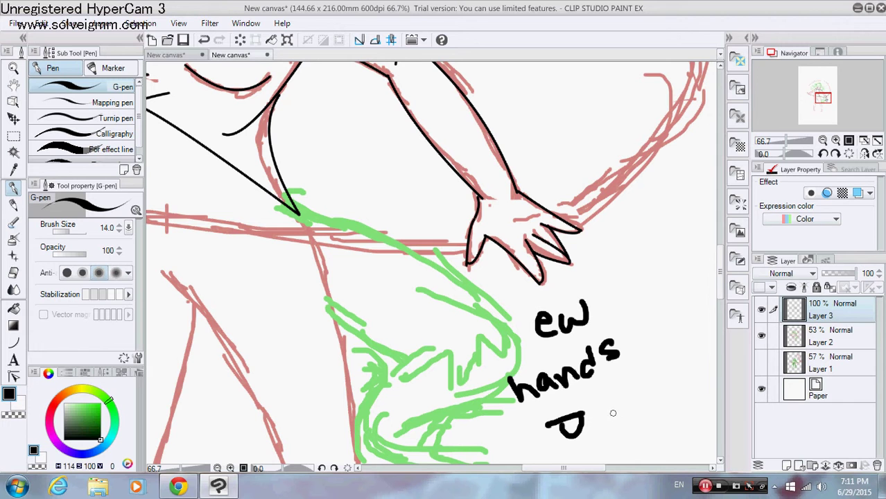
{"action": "mouse_move", "coordinate": [604, 411]}
{"action": "left_mouse_down"}
{"action": "mouse_move", "coordinate": [636, 406]}
{"action": "mouse_move", "coordinate": [625, 424]}
{"action": "left_mouse_up"}
{"action": "left_click_drag", "start_coordinate": [570, 411], "coordinate": [624, 396]}
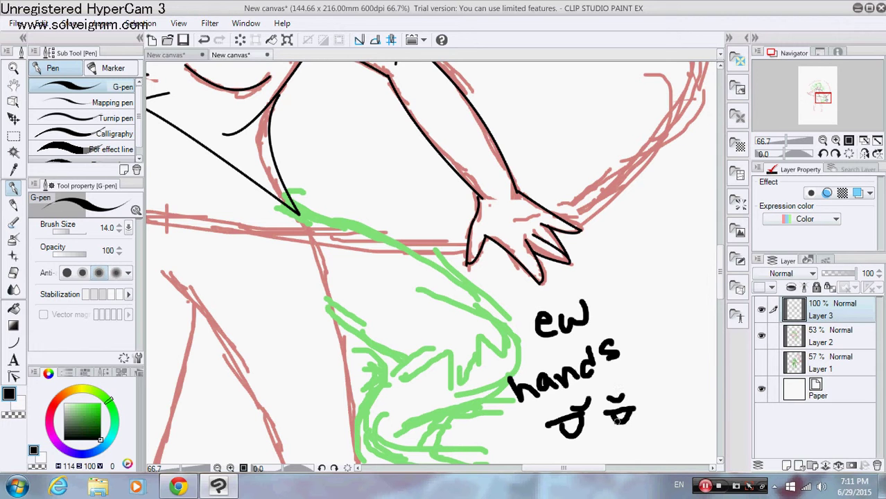
{"action": "left_click_drag", "start_coordinate": [596, 437], "coordinate": [614, 434]}
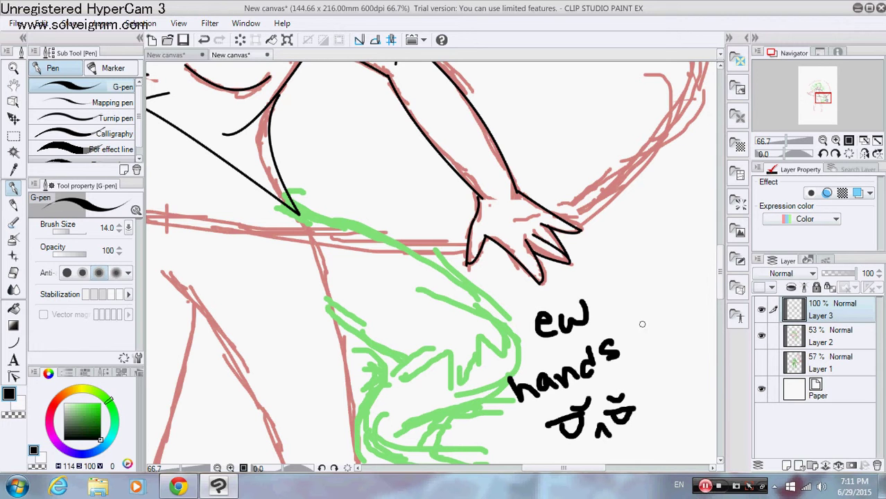
{"action": "mouse_move", "coordinate": [641, 388]}
{"action": "left_mouse_down"}
{"action": "mouse_move", "coordinate": [639, 403]}
{"action": "mouse_move", "coordinate": [646, 395]}
{"action": "left_mouse_up"}
{"action": "left_click_drag", "start_coordinate": [655, 300], "coordinate": [638, 320]}
{"action": "mouse_move", "coordinate": [667, 299]}
{"action": "left_mouse_down"}
{"action": "mouse_move", "coordinate": [663, 308]}
{"action": "mouse_move", "coordinate": [664, 298]}
{"action": "left_mouse_up"}
{"action": "mouse_move", "coordinate": [670, 310]}
{"action": "left_mouse_down"}
{"action": "mouse_move", "coordinate": [685, 290]}
{"action": "mouse_move", "coordinate": [700, 286]}
{"action": "mouse_move", "coordinate": [702, 297]}
{"action": "left_mouse_up"}
{"action": "left_click_drag", "start_coordinate": [709, 281], "coordinate": [705, 312]}
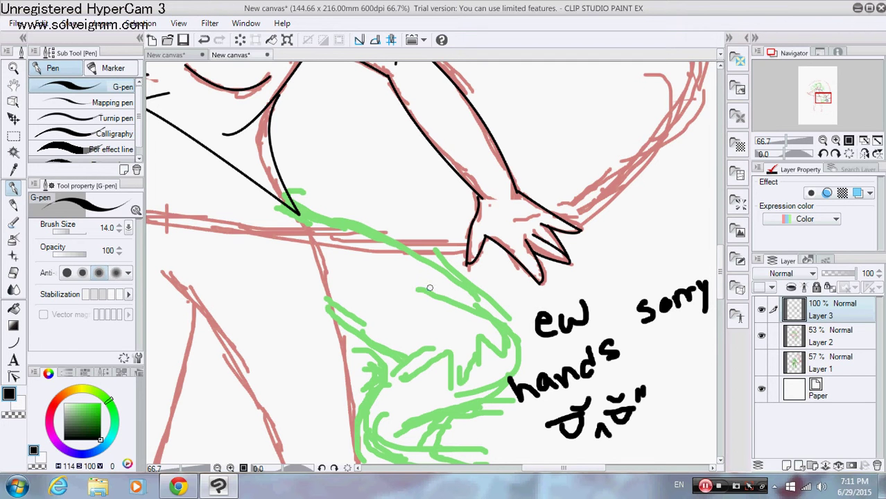
- Erase the handwritten note and face below the right hand with the Hard eraser
{"action": "left_click", "coordinate": [12, 272]}
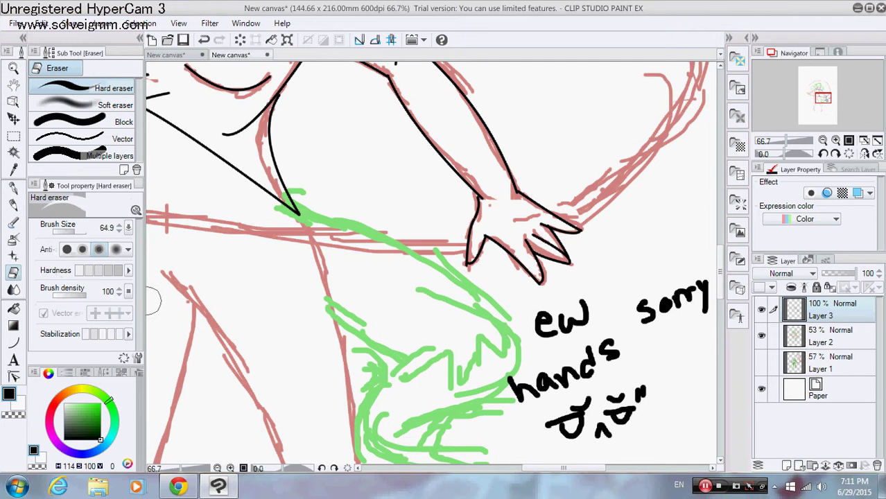
{"action": "mouse_move", "coordinate": [525, 333]}
{"action": "left_mouse_down"}
{"action": "mouse_move", "coordinate": [602, 314]}
{"action": "mouse_move", "coordinate": [596, 299]}
{"action": "mouse_move", "coordinate": [688, 287]}
{"action": "mouse_move", "coordinate": [638, 324]}
{"action": "mouse_move", "coordinate": [622, 350]}
{"action": "mouse_move", "coordinate": [638, 371]}
{"action": "mouse_move", "coordinate": [627, 385]}
{"action": "mouse_move", "coordinate": [565, 422]}
{"action": "mouse_move", "coordinate": [556, 389]}
{"action": "mouse_move", "coordinate": [520, 391]}
{"action": "left_mouse_up"}
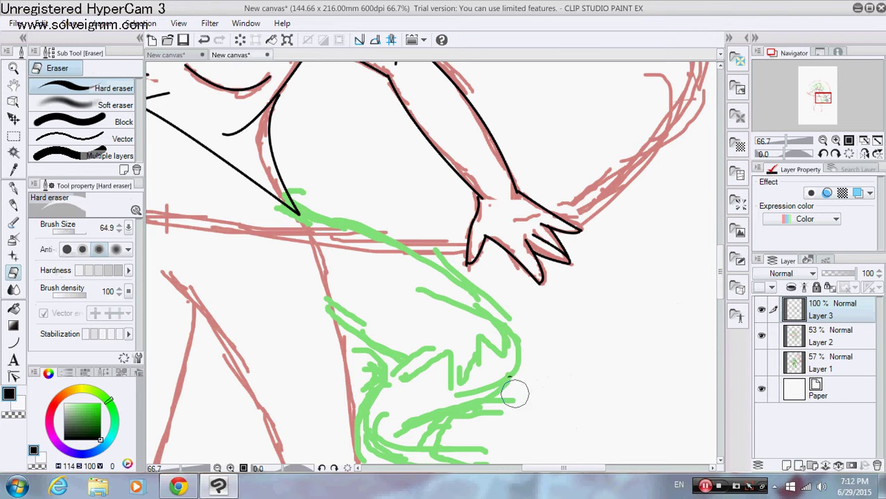
{"action": "left_click", "coordinate": [12, 187]}
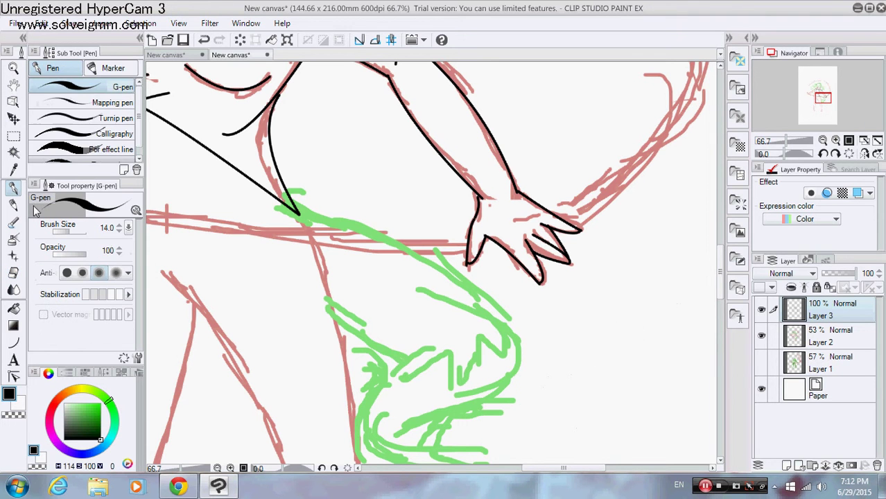
- Ink the upper and lower edges of the left forearm between elbow and wrist with the Curve tool
{"action": "left_click", "coordinate": [12, 342]}
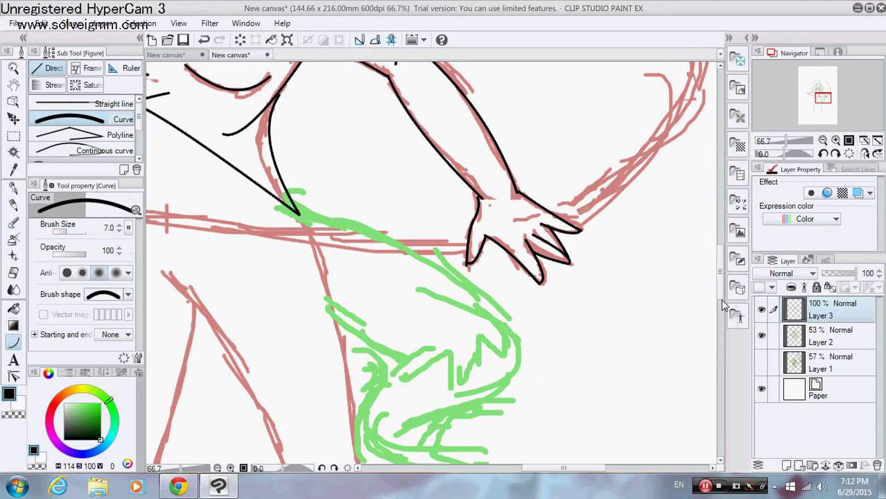
{"action": "left_click_drag", "start_coordinate": [724, 307], "coordinate": [726, 247]}
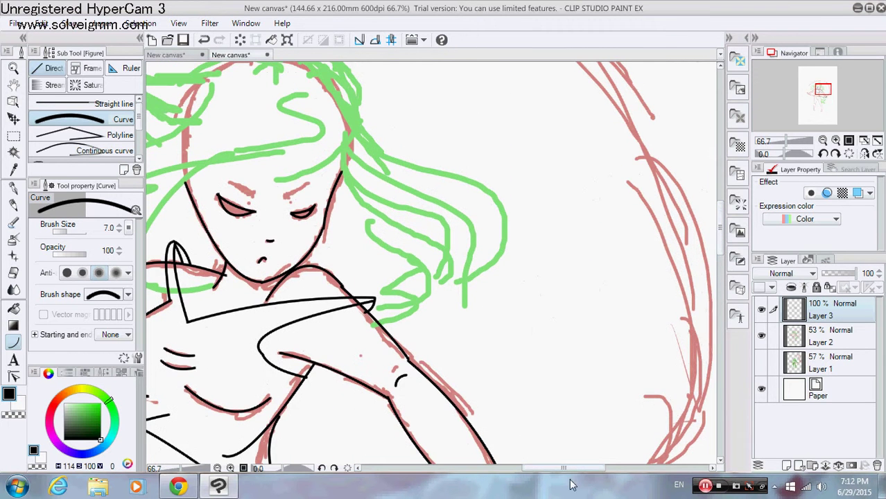
{"action": "left_click_drag", "start_coordinate": [572, 470], "coordinate": [523, 470]}
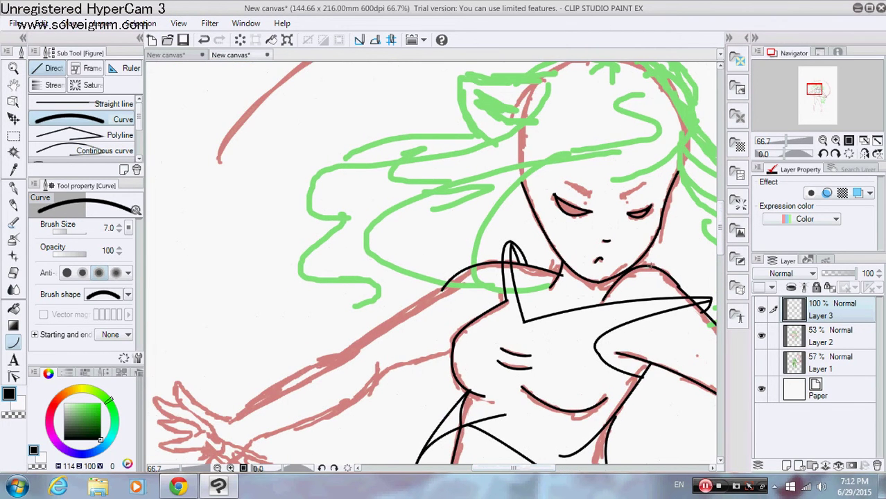
{"action": "left_click_drag", "start_coordinate": [720, 220], "coordinate": [721, 234]}
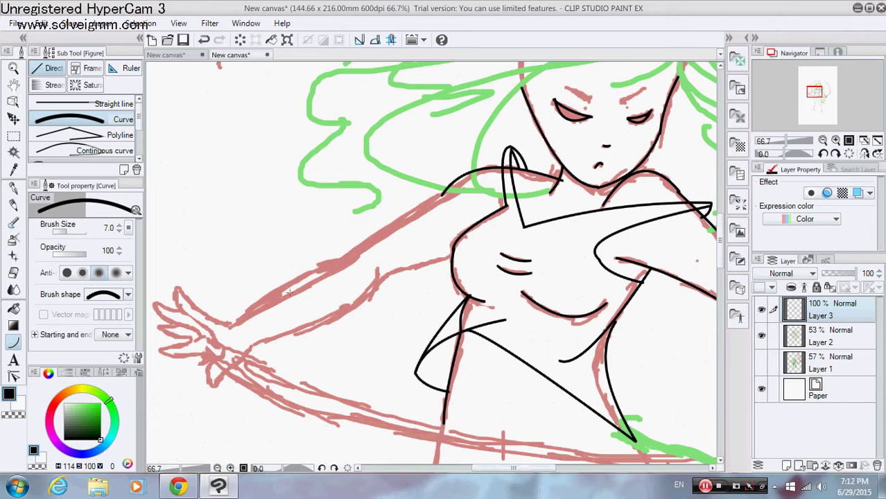
{"action": "left_click_drag", "start_coordinate": [355, 254], "coordinate": [233, 325]}
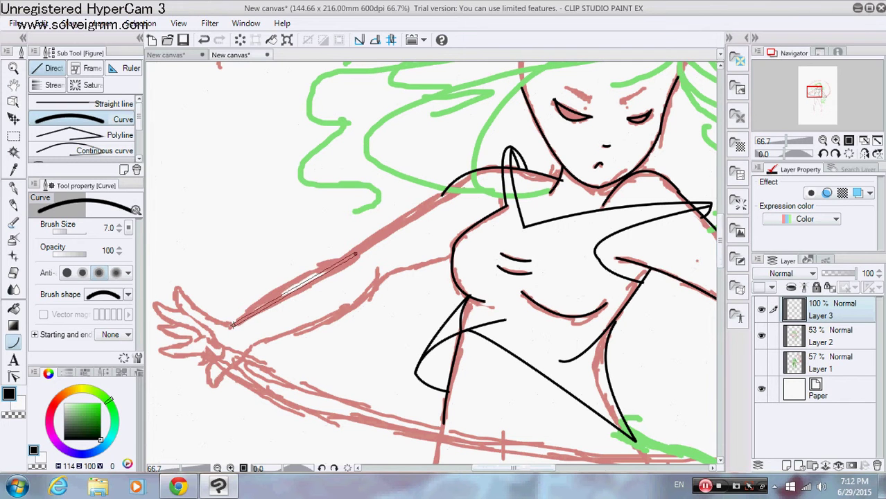
{"action": "left_click", "coordinate": [259, 290]}
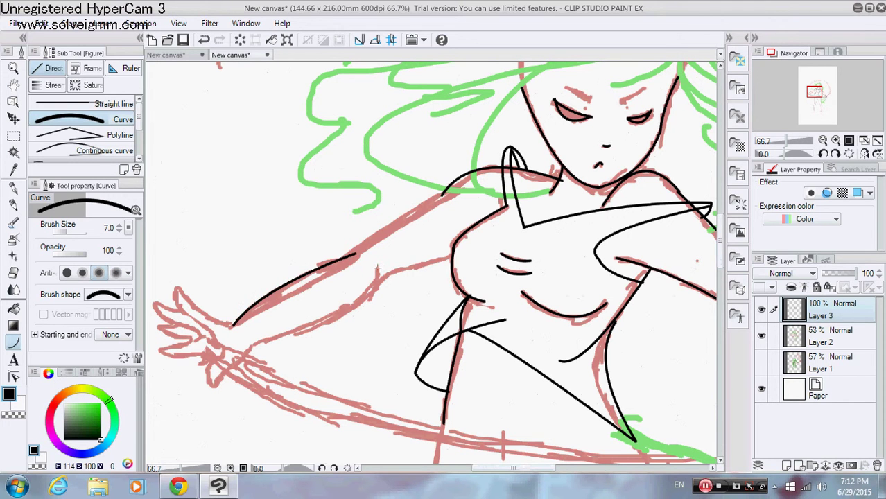
{"action": "left_click_drag", "start_coordinate": [378, 269], "coordinate": [248, 347]}
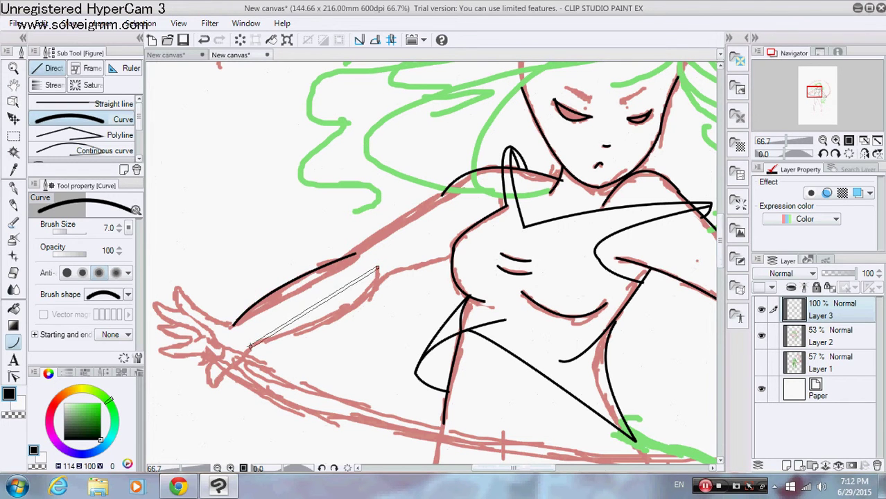
{"action": "left_click", "coordinate": [369, 314]}
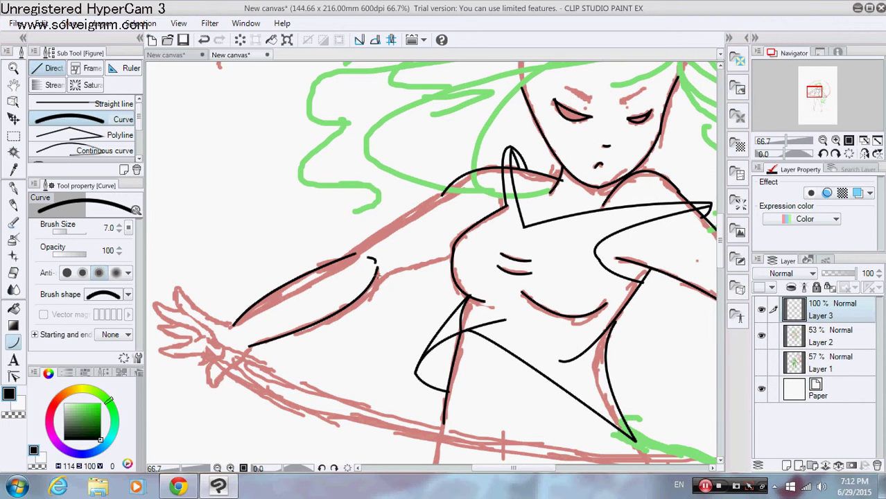
- Ink the left upper arm with one curve along its underside to the chest and one from shoulder to elbow
{"action": "left_click_drag", "start_coordinate": [374, 280], "coordinate": [453, 257]}
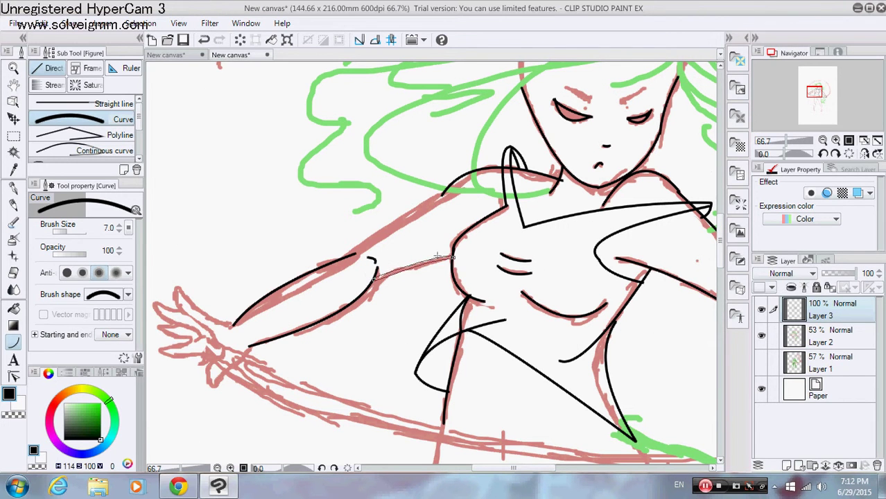
{"action": "left_click", "coordinate": [437, 257]}
{"action": "left_click_drag", "start_coordinate": [452, 182], "coordinate": [340, 260]}
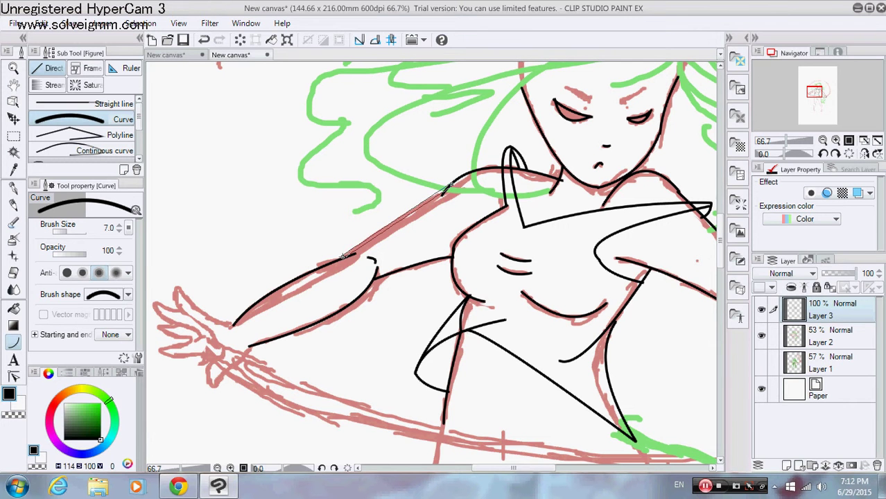
{"action": "left_click", "coordinate": [359, 244]}
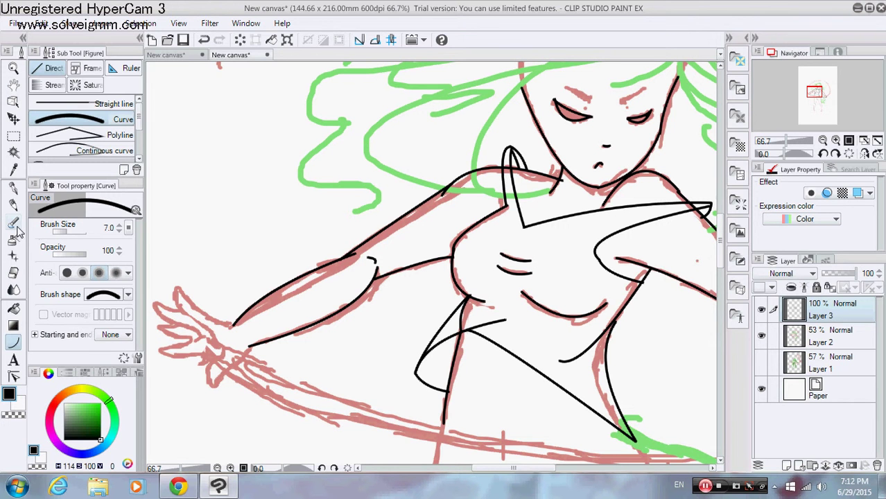
- Erase the stray mark at the left elbow and the arm's upper outline up to the shoulder with the Hard eraser
{"action": "left_click", "coordinate": [14, 274]}
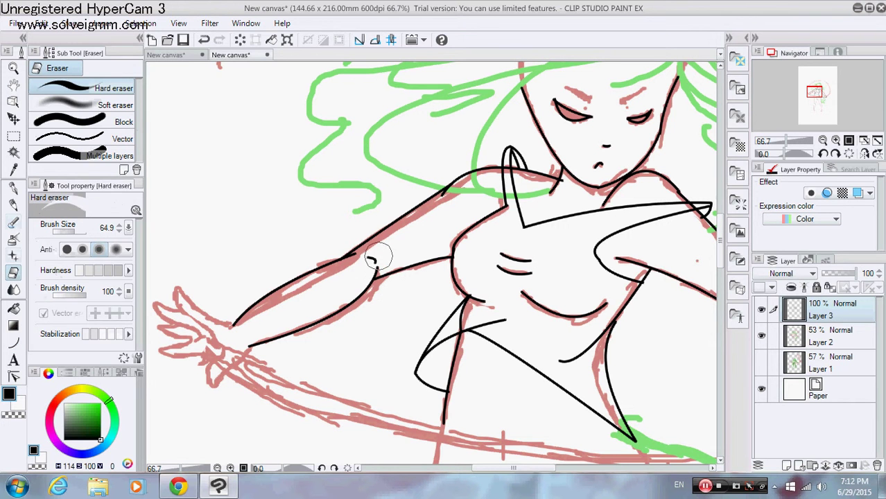
{"action": "left_click_drag", "start_coordinate": [378, 256], "coordinate": [380, 257]}
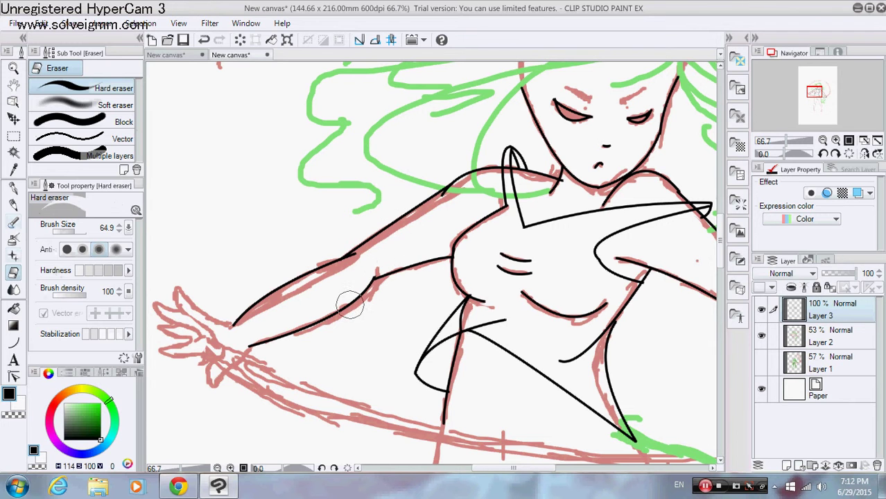
{"action": "mouse_move", "coordinate": [368, 261]}
{"action": "left_mouse_down"}
{"action": "mouse_move", "coordinate": [238, 310]}
{"action": "mouse_move", "coordinate": [376, 228]}
{"action": "left_mouse_up"}
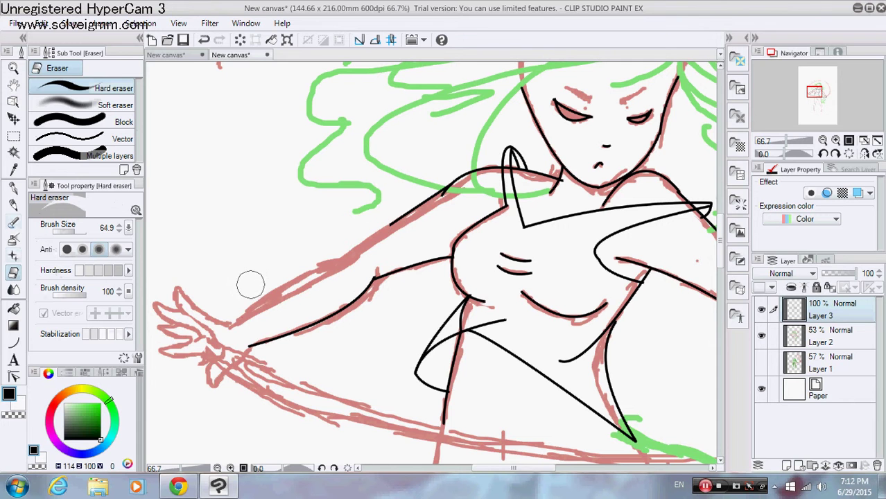
{"action": "mouse_move", "coordinate": [439, 215]}
{"action": "left_mouse_down"}
{"action": "mouse_move", "coordinate": [440, 192]}
{"action": "mouse_move", "coordinate": [470, 177]}
{"action": "mouse_move", "coordinate": [394, 211]}
{"action": "mouse_move", "coordinate": [340, 220]}
{"action": "left_mouse_up"}
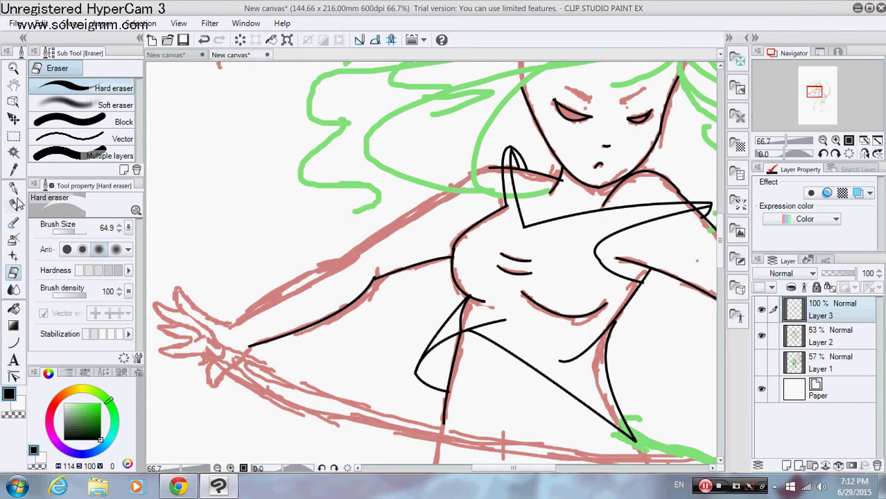
- Handwrite "thats not how you arm" with a small crying face in the area above the left arm using the G-pen
{"action": "left_click", "coordinate": [13, 343]}
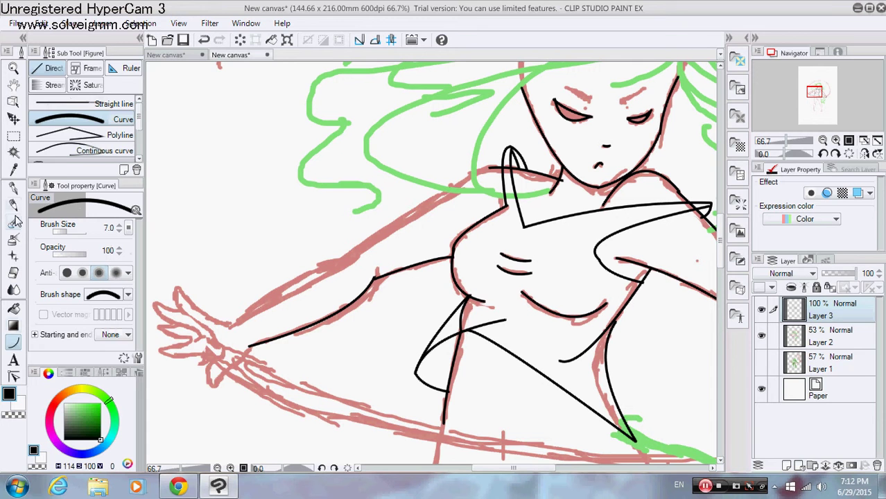
{"action": "left_click", "coordinate": [12, 191]}
{"action": "mouse_move", "coordinate": [160, 118]}
{"action": "left_mouse_down"}
{"action": "mouse_move", "coordinate": [183, 112]}
{"action": "mouse_move", "coordinate": [178, 127]}
{"action": "mouse_move", "coordinate": [211, 126]}
{"action": "mouse_move", "coordinate": [251, 102]}
{"action": "left_mouse_up"}
{"action": "left_click_drag", "start_coordinate": [238, 95], "coordinate": [242, 123]}
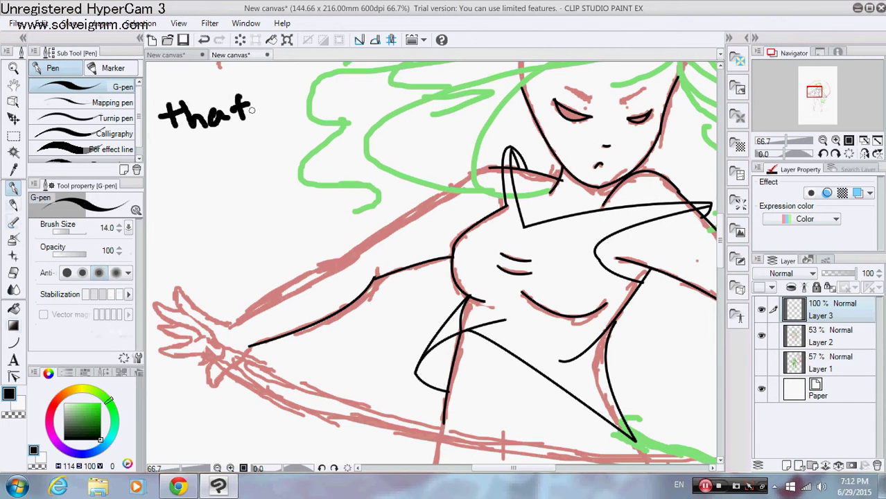
{"action": "left_click_drag", "start_coordinate": [272, 97], "coordinate": [262, 113]}
{"action": "mouse_move", "coordinate": [182, 167]}
{"action": "left_mouse_down"}
{"action": "mouse_move", "coordinate": [176, 186]}
{"action": "mouse_move", "coordinate": [198, 184]}
{"action": "left_mouse_up"}
{"action": "left_click_drag", "start_coordinate": [211, 161], "coordinate": [234, 168]}
{"action": "left_click_drag", "start_coordinate": [221, 161], "coordinate": [263, 153]}
{"action": "mouse_move", "coordinate": [267, 146]}
{"action": "left_mouse_down"}
{"action": "mouse_move", "coordinate": [299, 151]}
{"action": "mouse_move", "coordinate": [316, 121]}
{"action": "mouse_move", "coordinate": [347, 101]}
{"action": "left_mouse_up"}
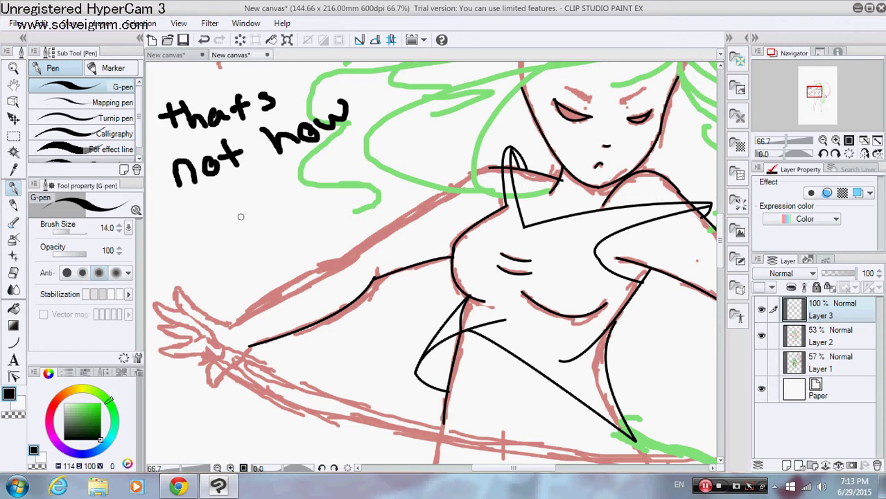
{"action": "left_click_drag", "start_coordinate": [174, 236], "coordinate": [193, 262]}
{"action": "mouse_move", "coordinate": [221, 221]}
{"action": "left_mouse_down"}
{"action": "mouse_move", "coordinate": [208, 234]}
{"action": "mouse_move", "coordinate": [224, 221]}
{"action": "left_mouse_up"}
{"action": "left_click_drag", "start_coordinate": [229, 205], "coordinate": [252, 221]}
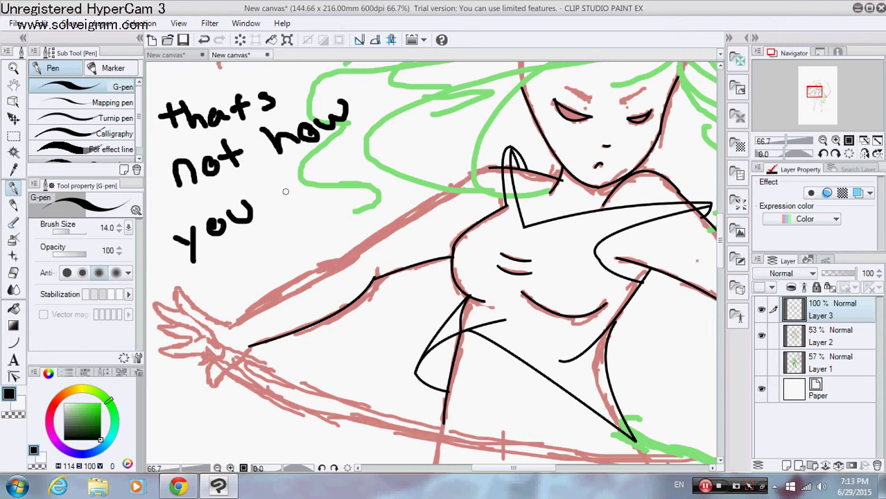
{"action": "mouse_move", "coordinate": [283, 183]}
{"action": "left_mouse_down"}
{"action": "mouse_move", "coordinate": [276, 195]}
{"action": "mouse_move", "coordinate": [289, 198]}
{"action": "mouse_move", "coordinate": [306, 173]}
{"action": "mouse_move", "coordinate": [337, 169]}
{"action": "left_mouse_up"}
{"action": "mouse_move", "coordinate": [293, 216]}
{"action": "left_mouse_down"}
{"action": "mouse_move", "coordinate": [362, 184]}
{"action": "mouse_move", "coordinate": [346, 204]}
{"action": "left_mouse_up"}
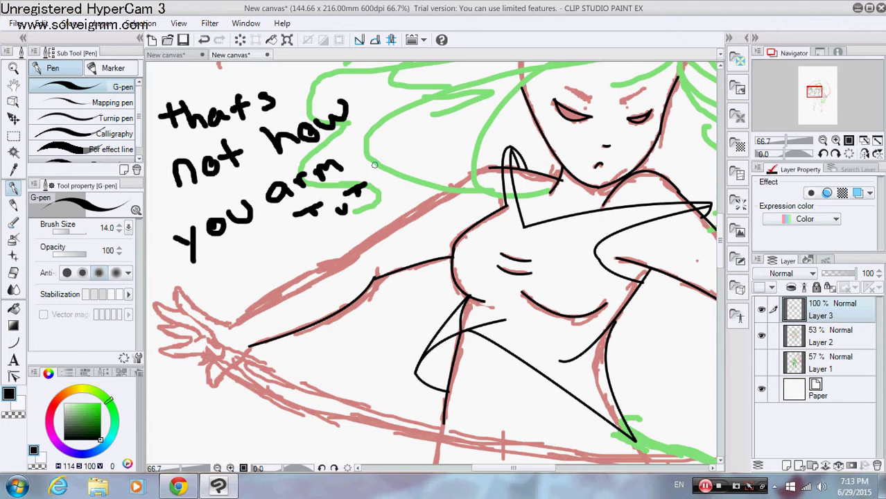
{"action": "left_click_drag", "start_coordinate": [373, 164], "coordinate": [379, 173]}
- Erase the handwritten note and face above the left arm with the Hard eraser
{"action": "left_click", "coordinate": [13, 273]}
{"action": "mouse_move", "coordinate": [338, 186]}
{"action": "left_mouse_down"}
{"action": "mouse_move", "coordinate": [421, 139]}
{"action": "mouse_move", "coordinate": [382, 183]}
{"action": "mouse_move", "coordinate": [315, 221]}
{"action": "mouse_move", "coordinate": [229, 231]}
{"action": "mouse_move", "coordinate": [189, 252]}
{"action": "mouse_move", "coordinate": [225, 183]}
{"action": "mouse_move", "coordinate": [200, 196]}
{"action": "mouse_move", "coordinate": [281, 152]}
{"action": "mouse_move", "coordinate": [300, 120]}
{"action": "mouse_move", "coordinate": [283, 102]}
{"action": "mouse_move", "coordinate": [193, 105]}
{"action": "mouse_move", "coordinate": [180, 117]}
{"action": "mouse_move", "coordinate": [149, 118]}
{"action": "mouse_move", "coordinate": [336, 119]}
{"action": "left_mouse_up"}
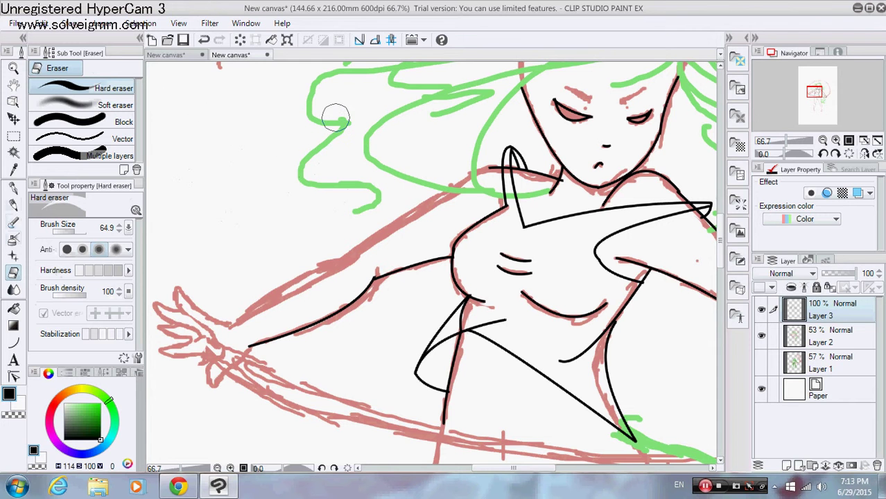
{"action": "left_click", "coordinate": [706, 488]}
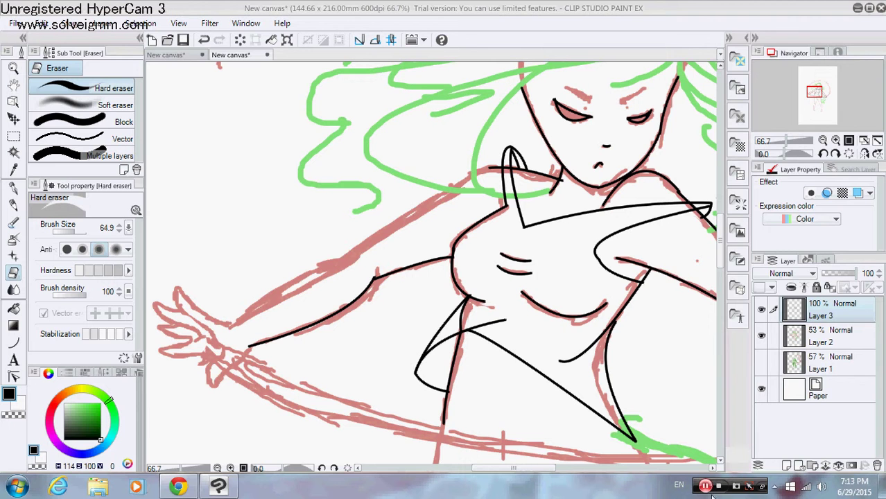
{"action": "left_click", "coordinate": [763, 489]}
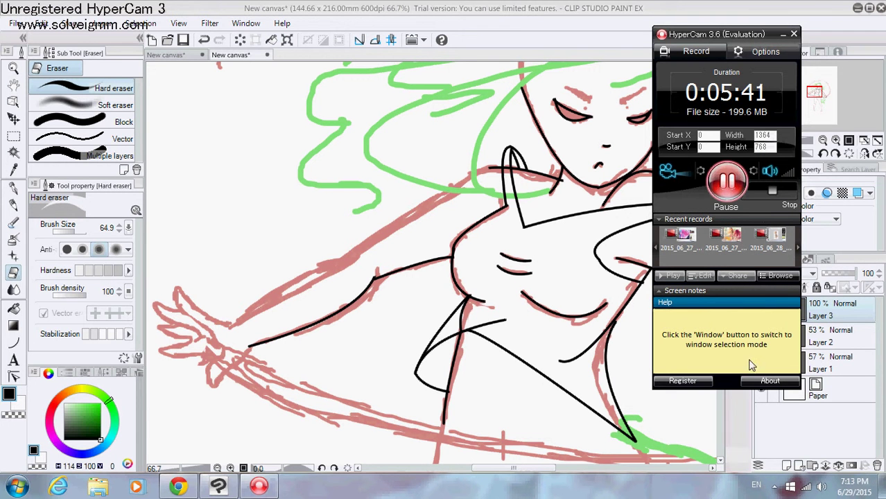
{"action": "left_click", "coordinate": [735, 180]}
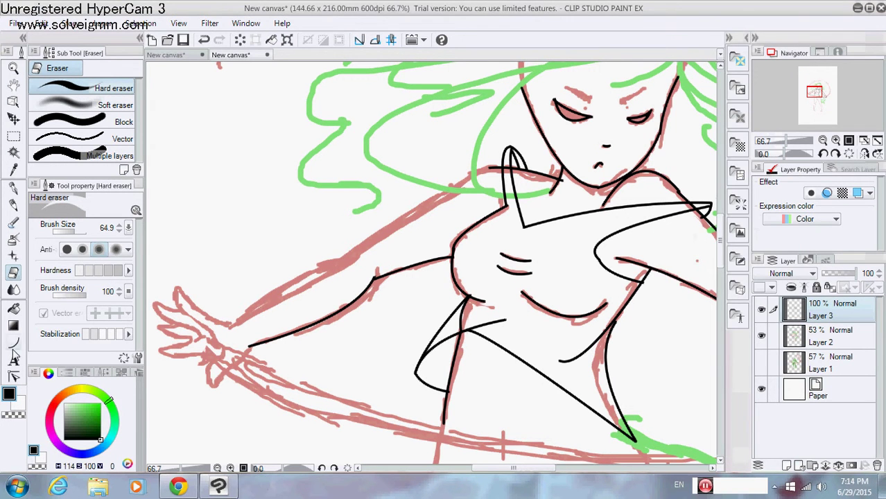
- Ink the left arm's upper edge as one long curve from the shoulder to the wrist with the Curve tool
{"action": "left_click", "coordinate": [12, 342]}
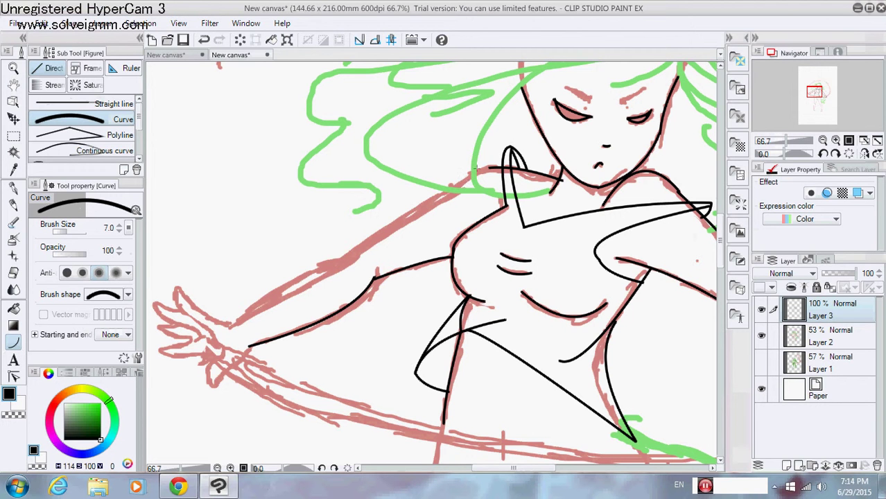
{"action": "left_click_drag", "start_coordinate": [490, 167], "coordinate": [231, 326]}
{"action": "left_click", "coordinate": [355, 242]}
{"action": "left_click", "coordinate": [245, 314]}
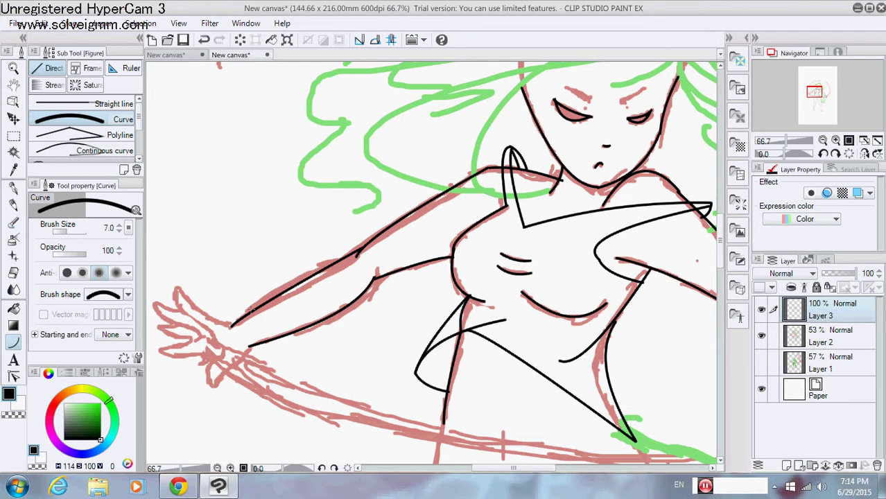
- Ink the left hand's uppermost finger from the wrist to its tip and back, plus the thumb and the second finger's upper edge
{"action": "left_click_drag", "start_coordinate": [230, 327], "coordinate": [177, 287]}
{"action": "left_click", "coordinate": [195, 314]}
{"action": "left_click_drag", "start_coordinate": [178, 289], "coordinate": [215, 339]}
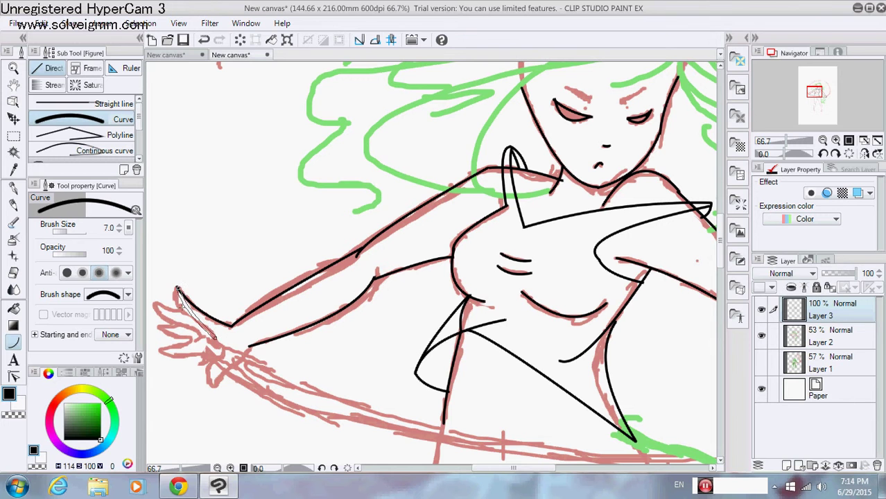
{"action": "left_click", "coordinate": [168, 306]}
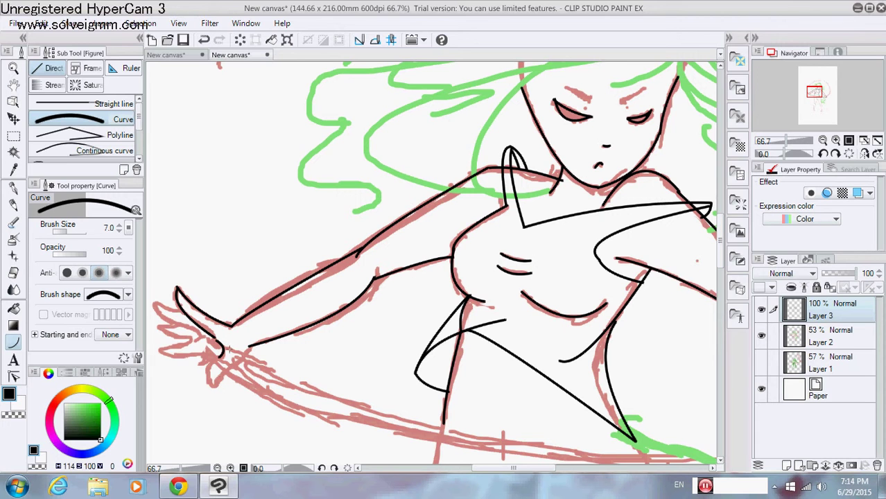
{"action": "left_click_drag", "start_coordinate": [249, 345], "coordinate": [215, 384]}
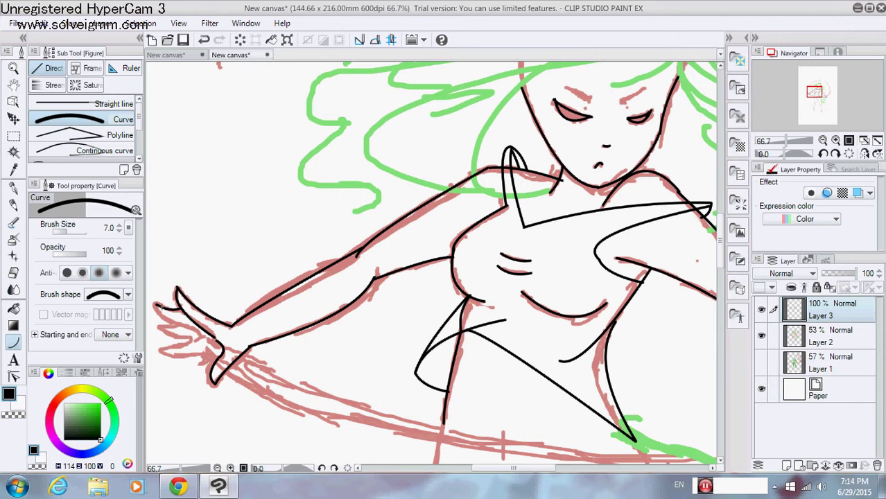
- Complete the left hand's remaining fingers with curves along their upper and lower edges
{"action": "left_click_drag", "start_coordinate": [156, 306], "coordinate": [197, 334]}
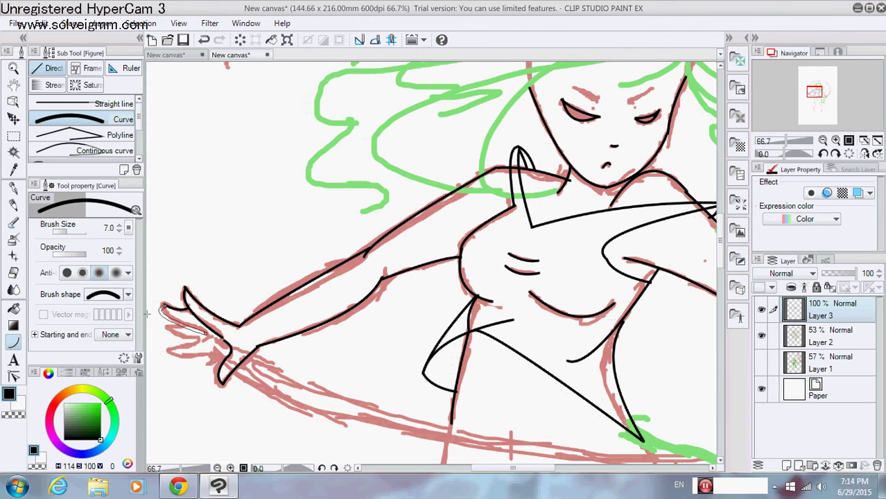
{"action": "left_click", "coordinate": [154, 314]}
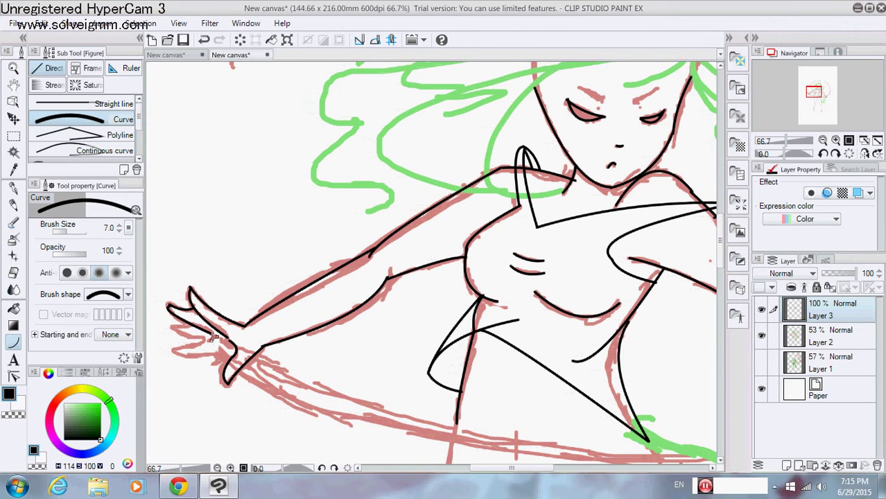
{"action": "left_click_drag", "start_coordinate": [191, 323], "coordinate": [166, 328]}
{"action": "left_click_drag", "start_coordinate": [169, 329], "coordinate": [206, 338]}
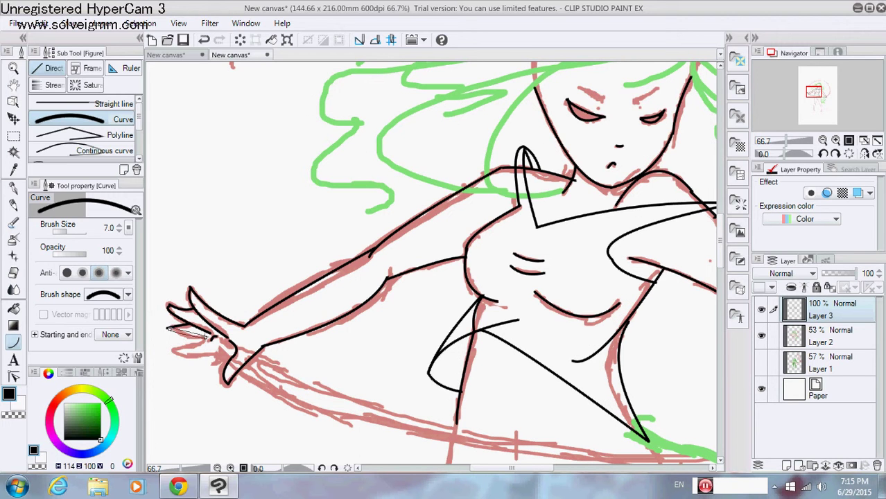
{"action": "left_click", "coordinate": [161, 335]}
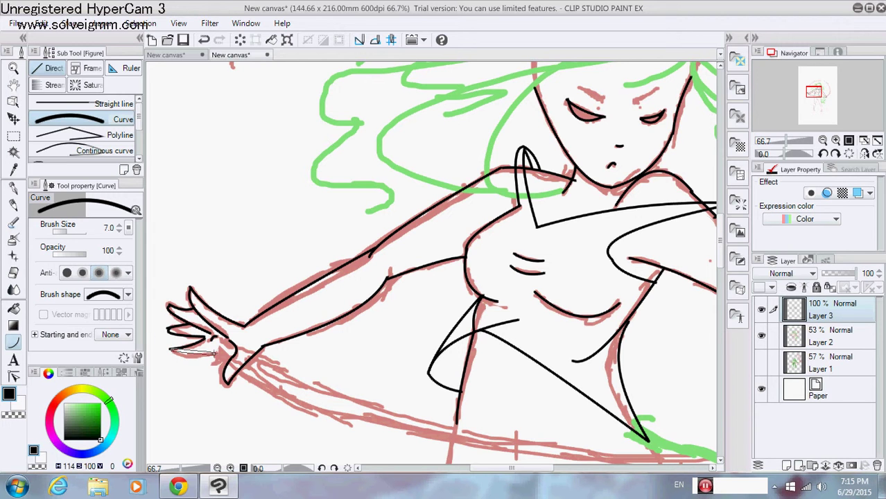
{"action": "left_click", "coordinate": [213, 352]}
- Ink the S-shaped forelock on the forehead with two joined curves over the green sketch using the Curve tool
{"action": "left_click_drag", "start_coordinate": [487, 470], "coordinate": [537, 469]}
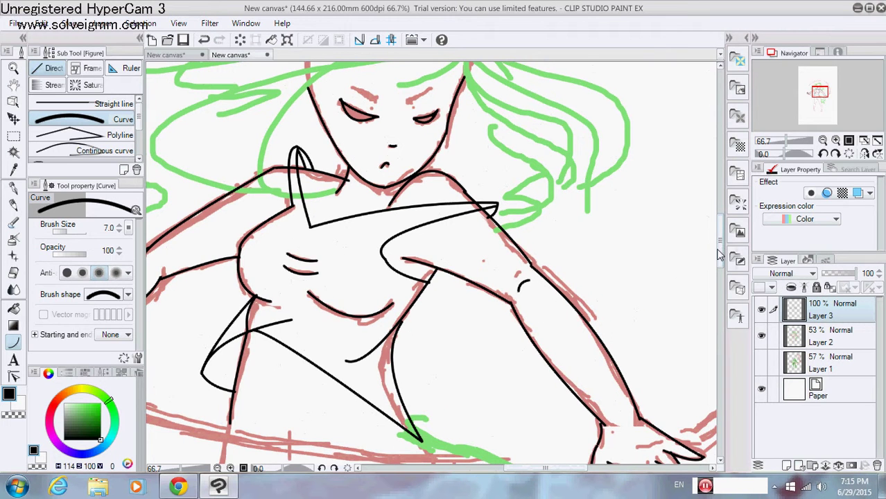
{"action": "left_click_drag", "start_coordinate": [721, 253], "coordinate": [720, 289]}
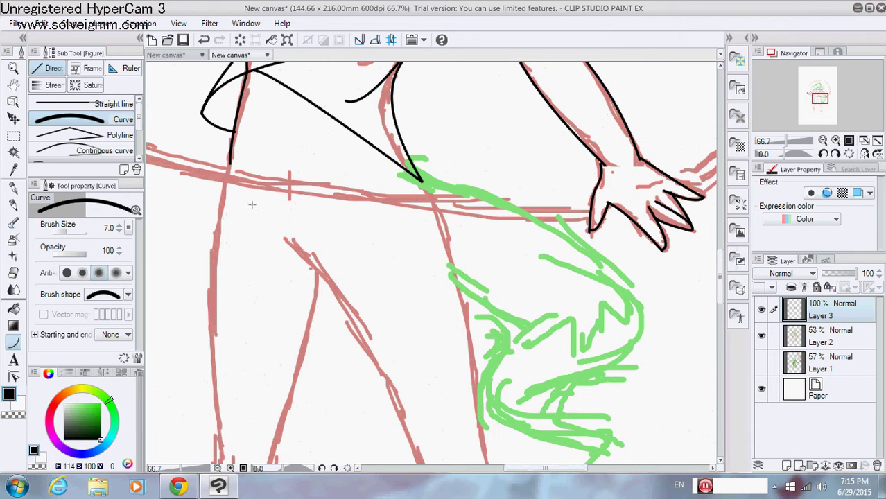
{"action": "left_click_drag", "start_coordinate": [721, 262], "coordinate": [721, 271]}
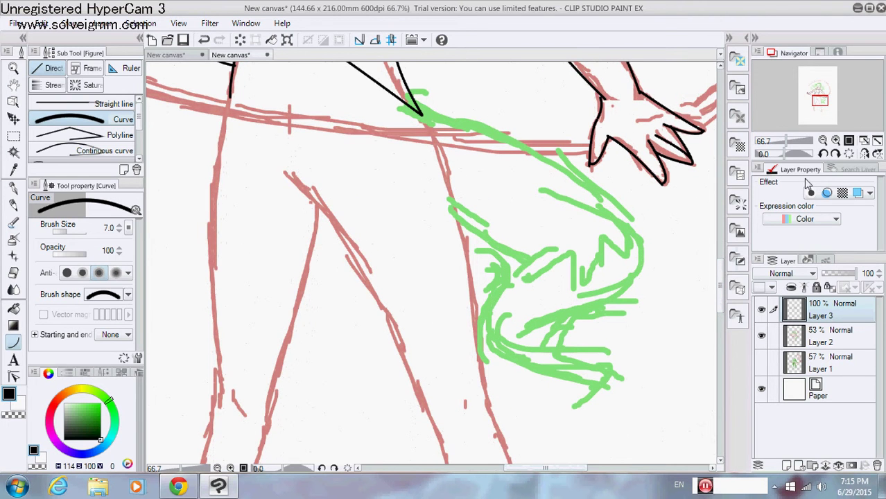
{"action": "left_click", "coordinate": [824, 141]}
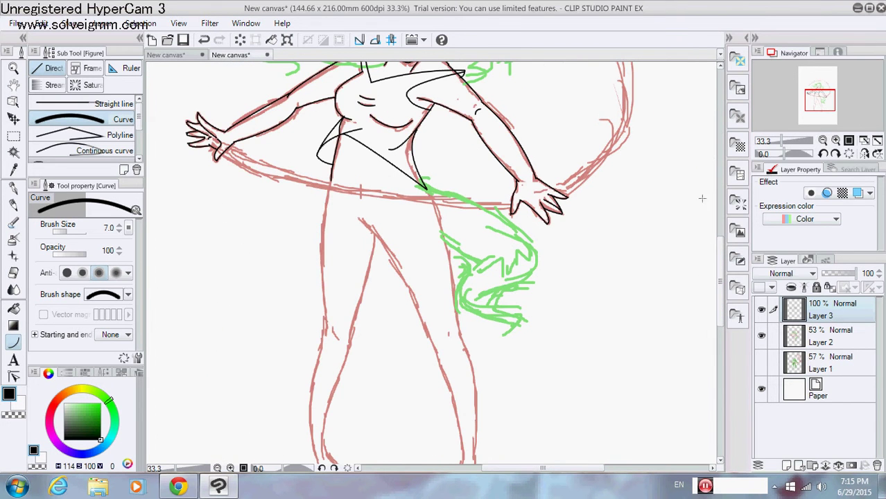
{"action": "left_click_drag", "start_coordinate": [720, 262], "coordinate": [723, 236]}
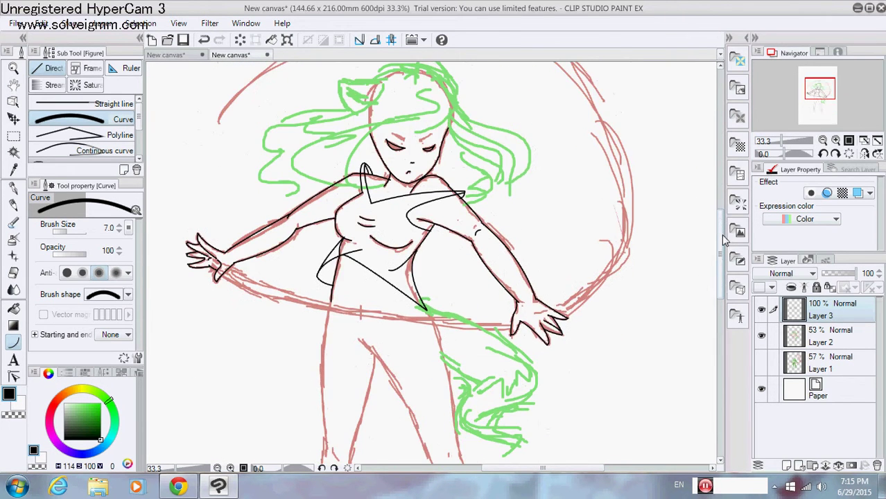
{"action": "left_click", "coordinate": [836, 140]}
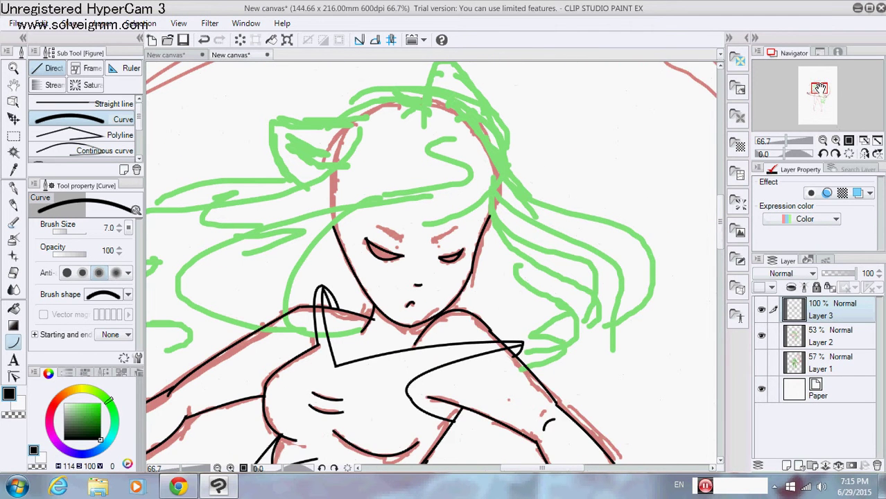
{"action": "left_click_drag", "start_coordinate": [820, 89], "coordinate": [820, 88]}
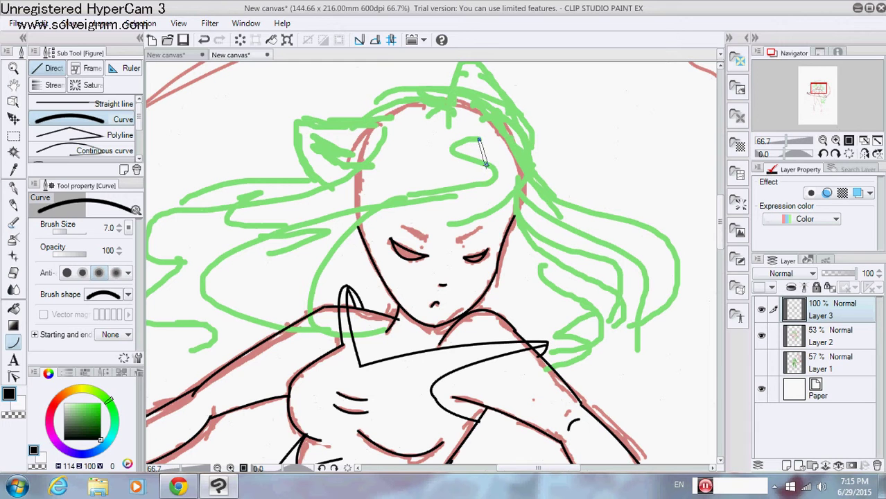
{"action": "left_click", "coordinate": [430, 147]}
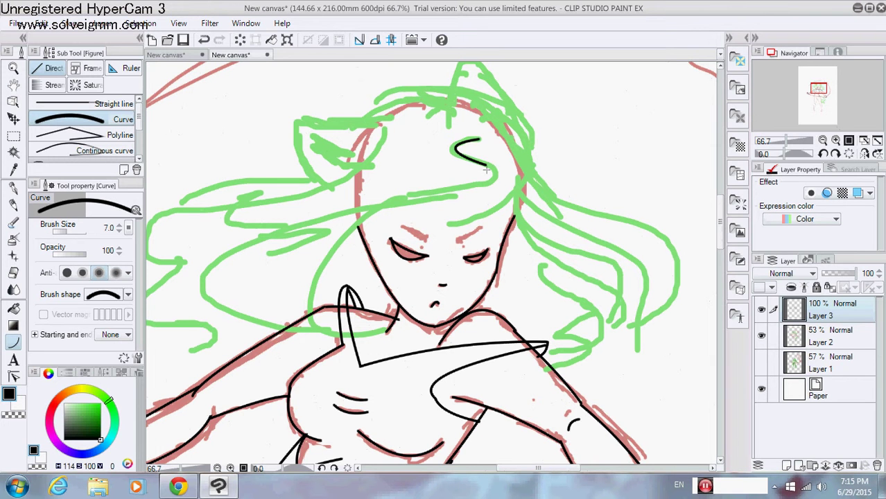
{"action": "left_click_drag", "start_coordinate": [454, 189], "coordinate": [407, 199]}
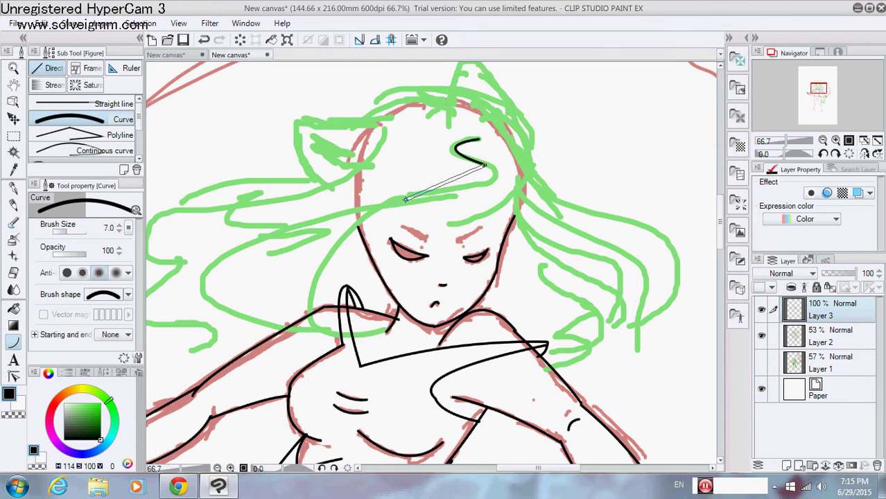
{"action": "left_click", "coordinate": [528, 188]}
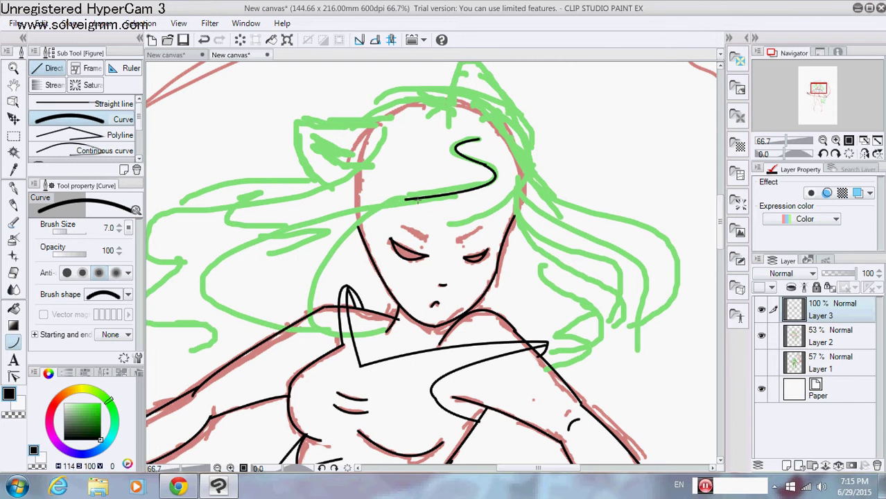
- Ink two long curved hair strands sweeping from the end of the forelock out and down to the left shoulder
{"action": "mouse_move", "coordinate": [417, 201]}
{"action": "left_mouse_down"}
{"action": "mouse_move", "coordinate": [371, 319]}
{"action": "mouse_move", "coordinate": [382, 330]}
{"action": "left_mouse_up"}
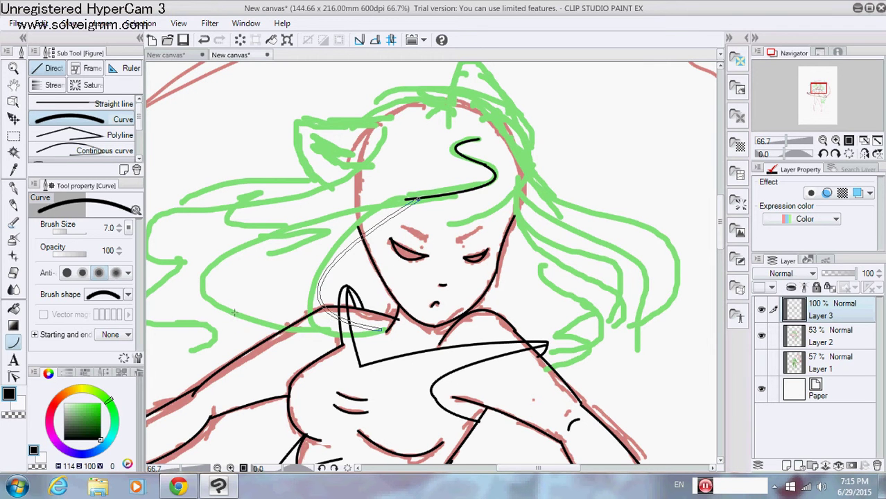
{"action": "scroll", "coordinate": [234, 314], "scroll_direction": "left", "scroll_amount": 6}
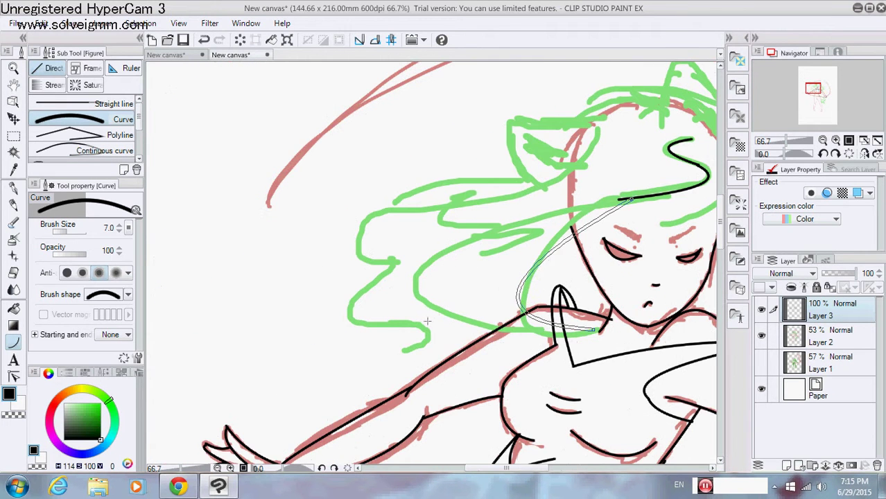
{"action": "left_click", "coordinate": [446, 303]}
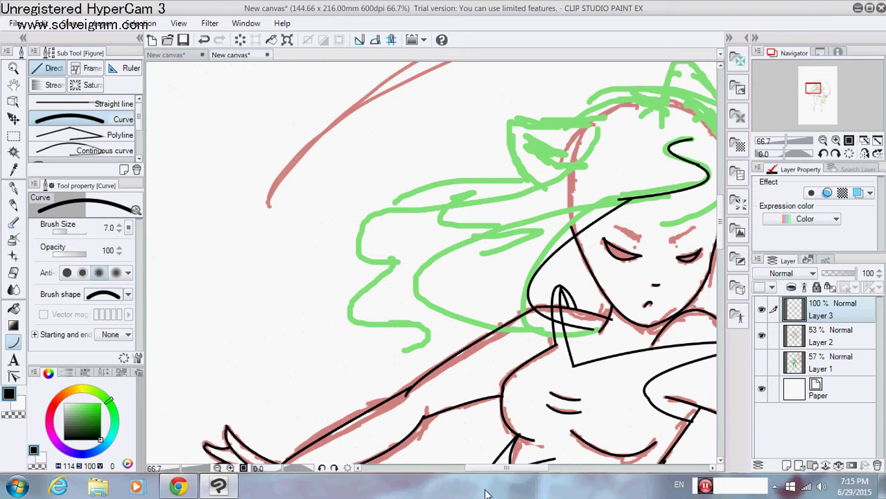
{"action": "left_click_drag", "start_coordinate": [508, 469], "coordinate": [532, 469]}
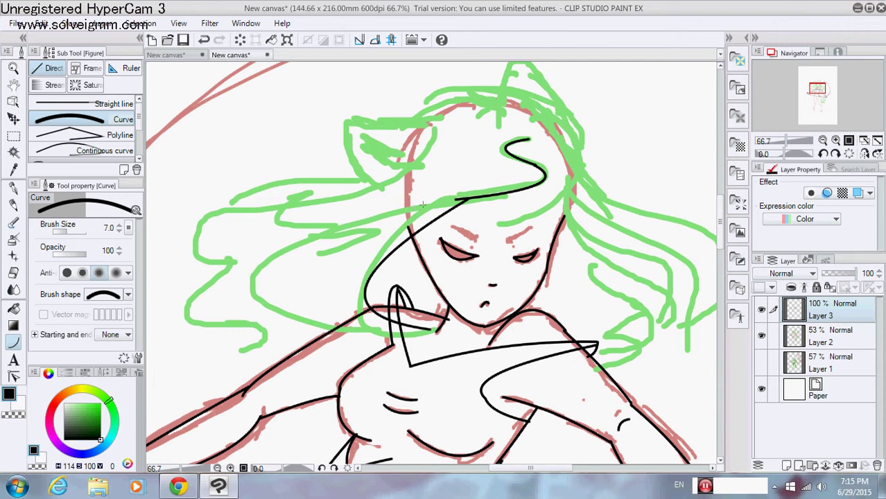
{"action": "left_click_drag", "start_coordinate": [426, 199], "coordinate": [371, 328]}
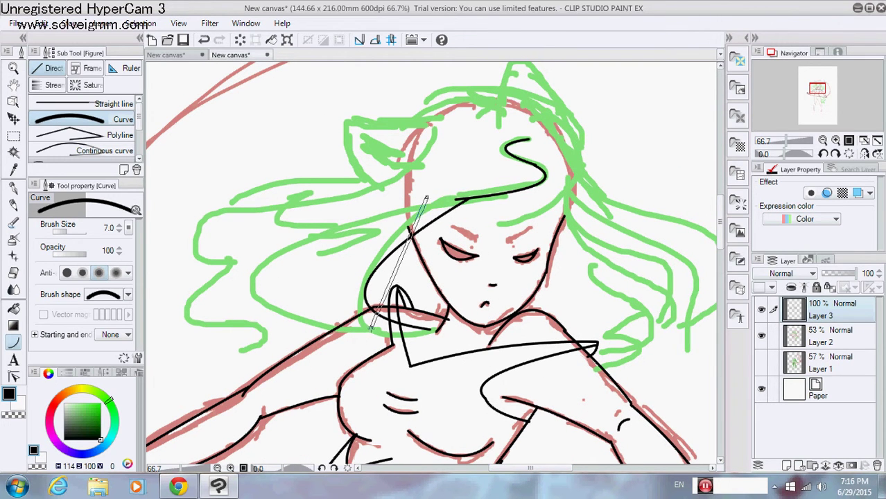
{"action": "scroll", "coordinate": [431, 267], "scroll_direction": "left", "scroll_amount": 7}
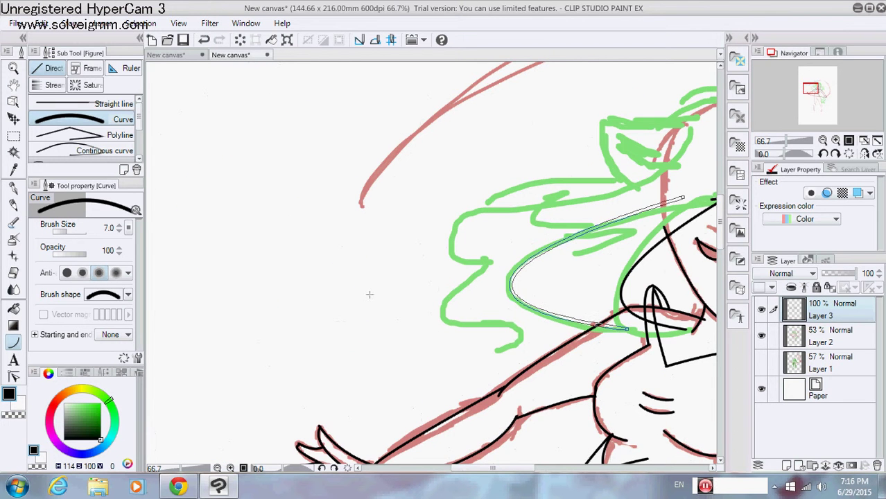
{"action": "left_click", "coordinate": [368, 293]}
{"action": "scroll", "coordinate": [474, 452], "scroll_direction": "right", "scroll_amount": 7}
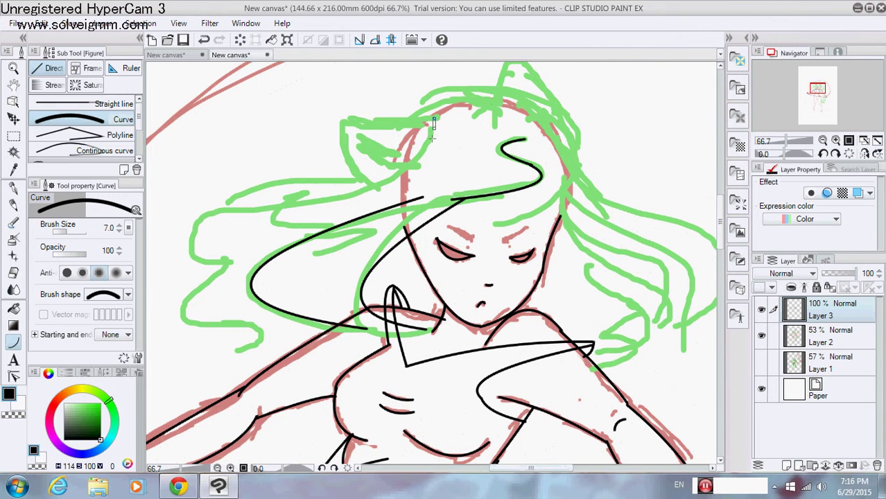
- Ink the outermost left hair strand from the left ear outward, continuing through its wavy bends to the curled tip
{"action": "left_click_drag", "start_coordinate": [433, 124], "coordinate": [203, 217]}
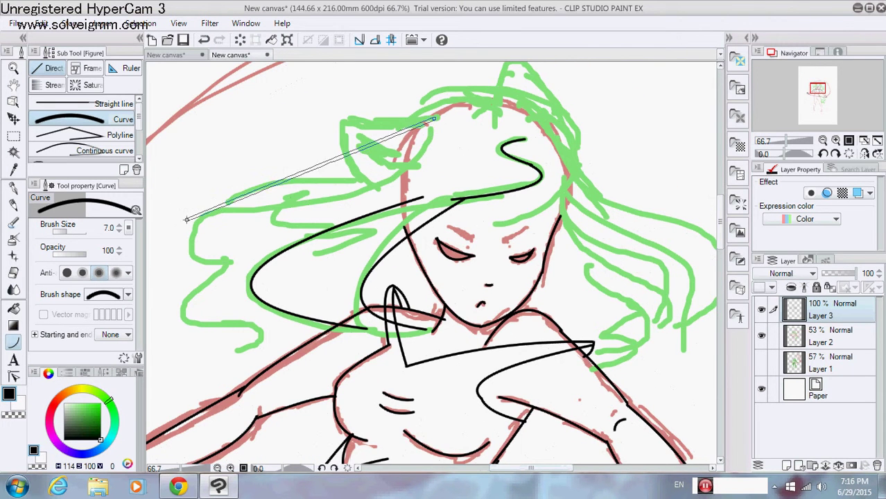
{"action": "left_click", "coordinate": [438, 201]}
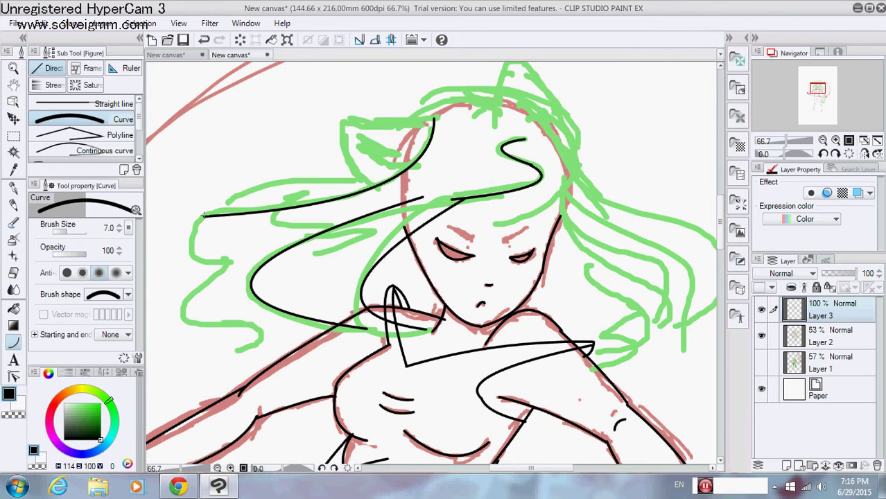
{"action": "left_click", "coordinate": [160, 253]}
{"action": "mouse_move", "coordinate": [231, 247]}
{"action": "left_mouse_down"}
{"action": "mouse_move", "coordinate": [183, 312]}
{"action": "mouse_move", "coordinate": [236, 350]}
{"action": "left_mouse_up"}
{"action": "left_click", "coordinate": [167, 322]}
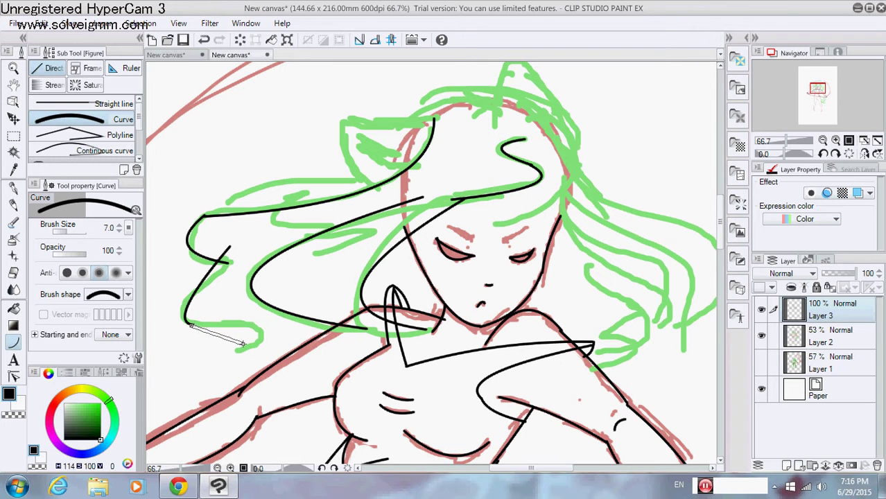
{"action": "left_click", "coordinate": [299, 316]}
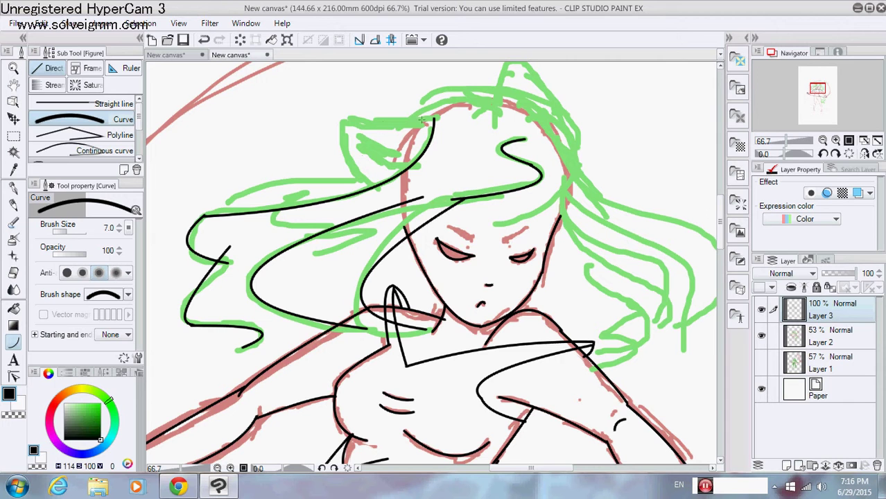
- Ink the left animal ear's upper and outer edges plus two curves for the inner ear
{"action": "mouse_move", "coordinate": [410, 121]}
{"action": "left_mouse_down"}
{"action": "mouse_move", "coordinate": [344, 118]}
{"action": "mouse_move", "coordinate": [378, 187]}
{"action": "left_mouse_up"}
{"action": "left_click", "coordinate": [351, 126]}
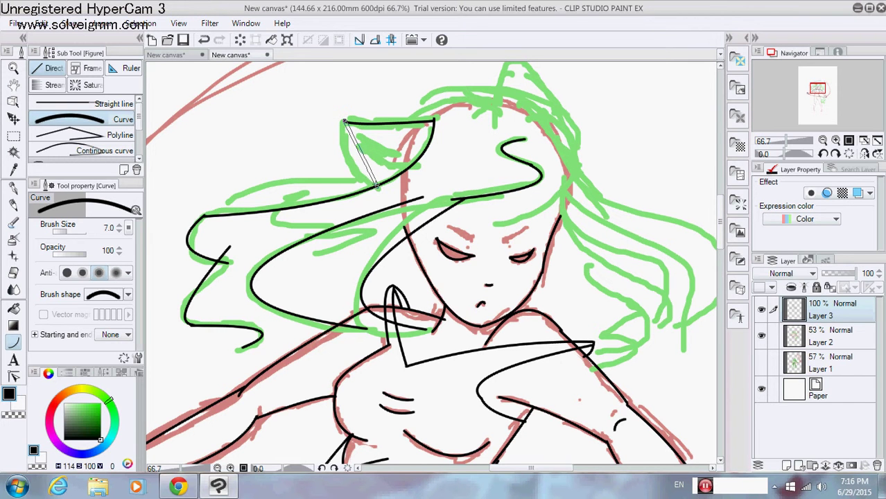
{"action": "left_click", "coordinate": [332, 164]}
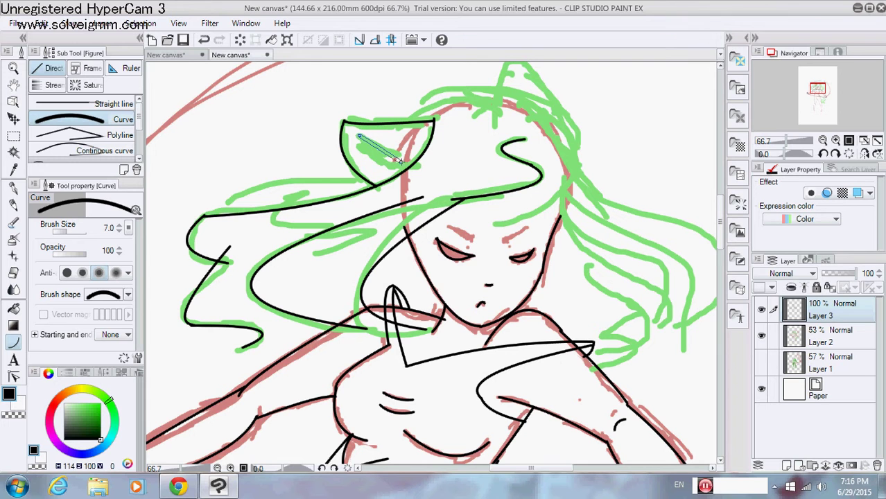
{"action": "left_click_drag", "start_coordinate": [401, 161], "coordinate": [385, 183]}
{"action": "left_click", "coordinate": [362, 158]}
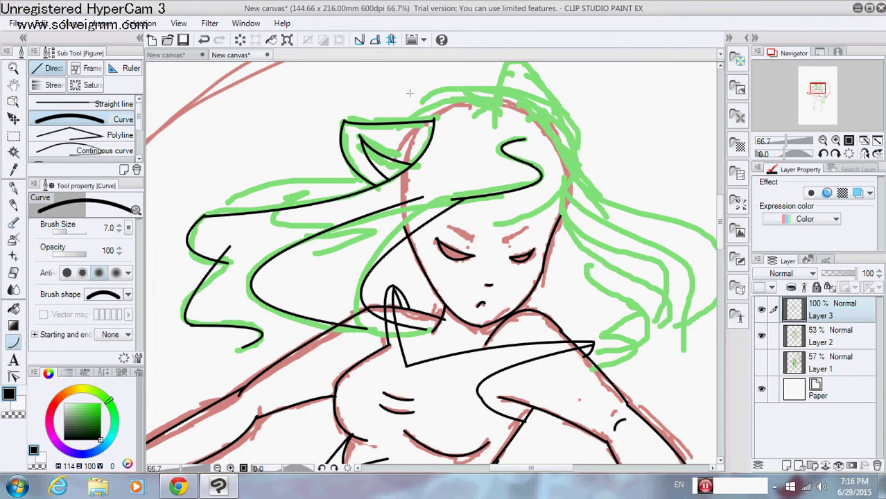
- Ink the arc over the crown, the bulging hair curve beside the right temple, and the short curve extending the forelock
{"action": "left_click_drag", "start_coordinate": [413, 118], "coordinate": [555, 126]}
{"action": "scroll", "coordinate": [517, 76], "scroll_direction": "up", "scroll_amount": 3}
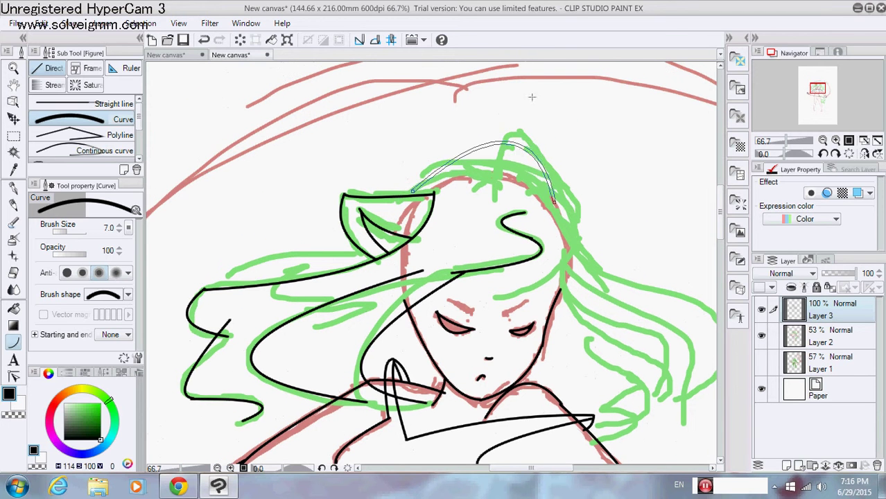
{"action": "left_click", "coordinate": [494, 116]}
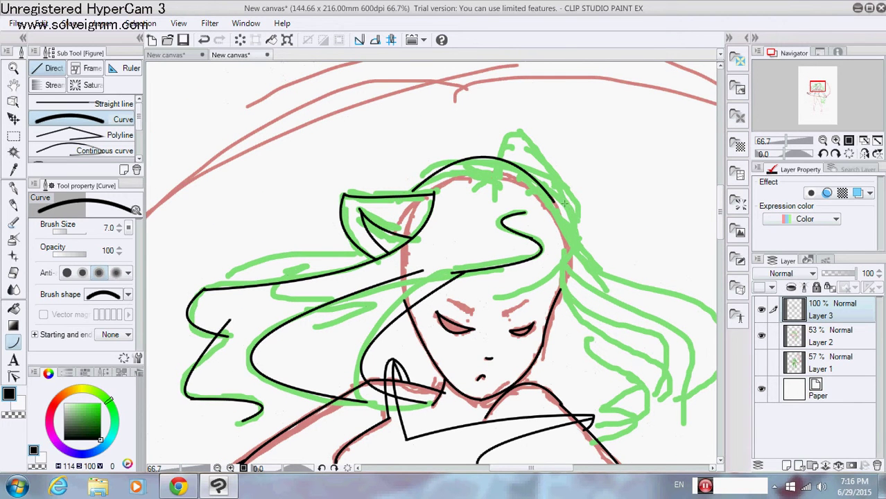
{"action": "left_click_drag", "start_coordinate": [598, 234], "coordinate": [546, 285]}
{"action": "left_click", "coordinate": [643, 264]}
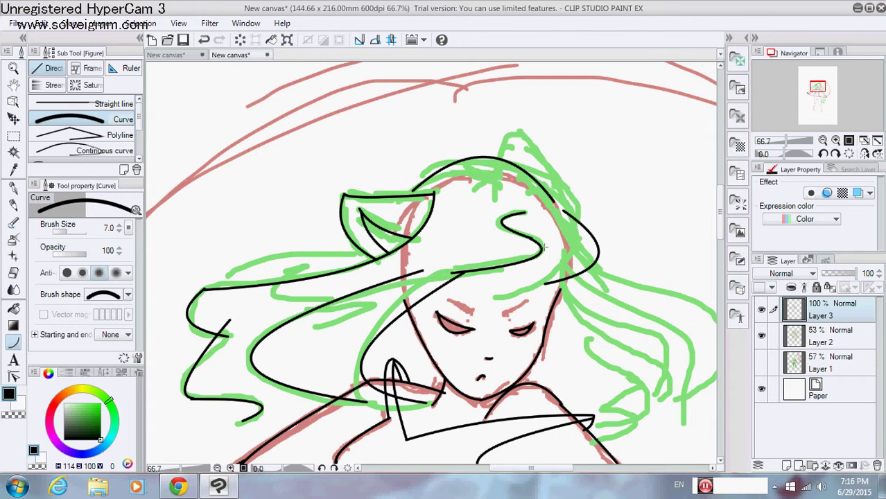
{"action": "left_click", "coordinate": [575, 261]}
- Ink the inner and outer edges of the large right hair lock, joining both curves at its lower tip
{"action": "left_click_drag", "start_coordinate": [525, 470], "coordinate": [543, 471]}
{"action": "left_click_drag", "start_coordinate": [492, 279], "coordinate": [603, 397]}
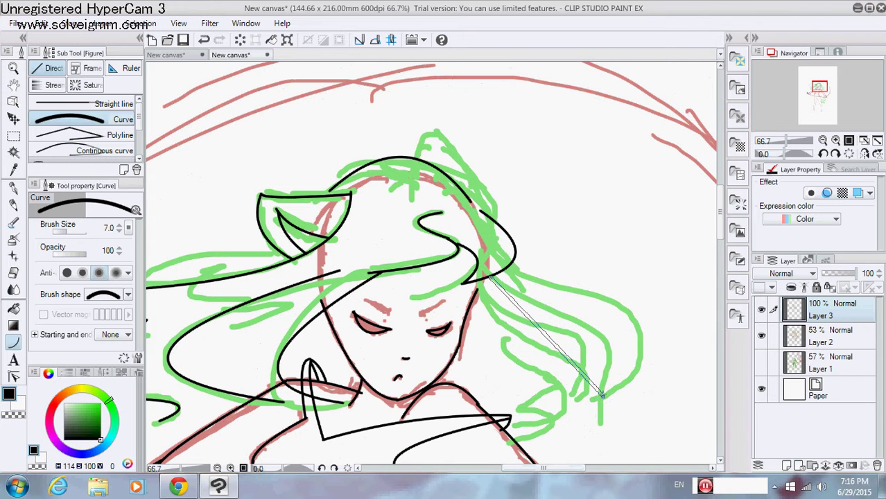
{"action": "left_click", "coordinate": [651, 338]}
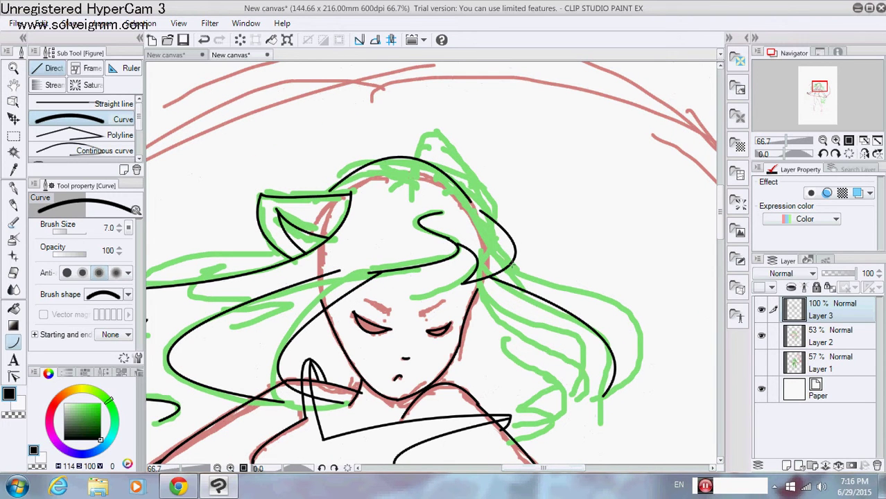
{"action": "mouse_move", "coordinate": [512, 265]}
{"action": "left_mouse_down"}
{"action": "mouse_move", "coordinate": [608, 388]}
{"action": "mouse_move", "coordinate": [604, 396]}
{"action": "left_mouse_up"}
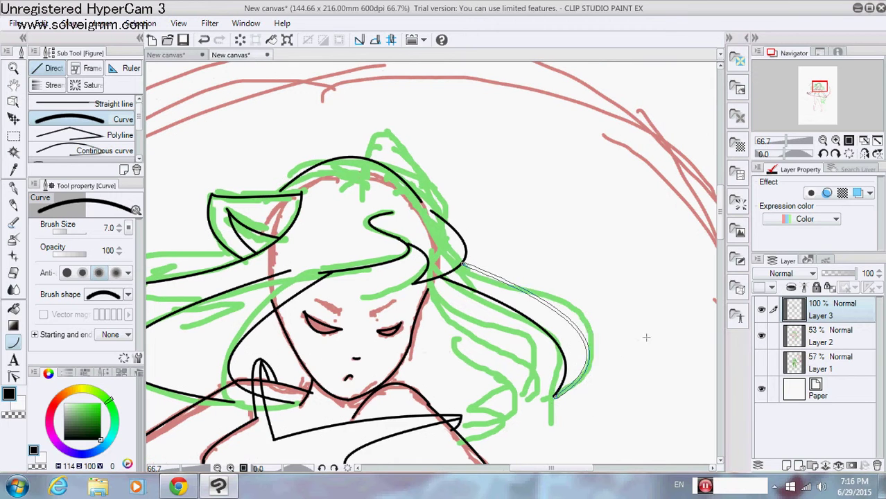
{"action": "left_click", "coordinate": [657, 330]}
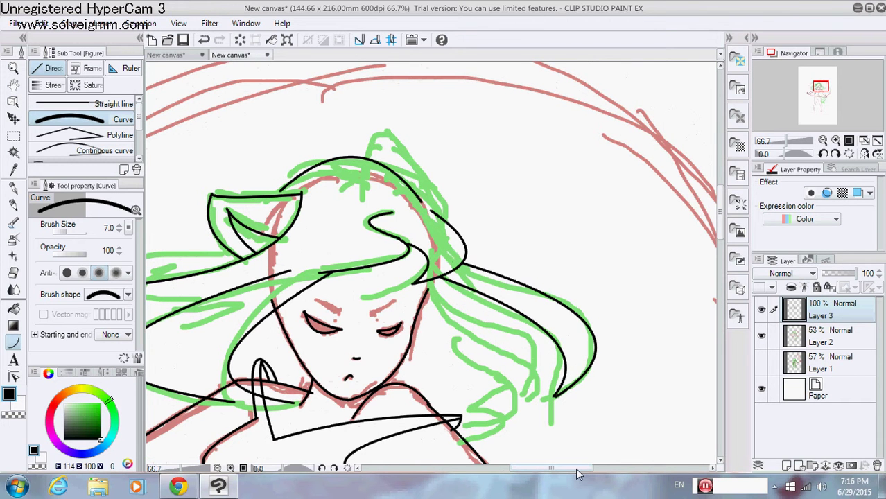
- Ink the right ear on top of the head with a rounded tip and a long outer edge down to the hair
{"action": "left_click_drag", "start_coordinate": [577, 470], "coordinate": [567, 470]}
{"action": "mouse_move", "coordinate": [721, 220]}
{"action": "left_mouse_down"}
{"action": "mouse_move", "coordinate": [721, 235]}
{"action": "mouse_move", "coordinate": [722, 206]}
{"action": "left_mouse_up"}
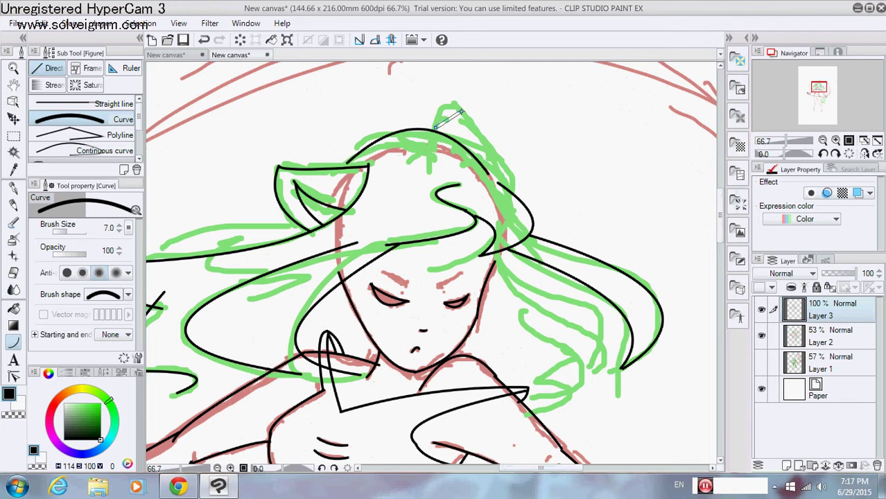
{"action": "left_click_drag", "start_coordinate": [435, 128], "coordinate": [462, 111]}
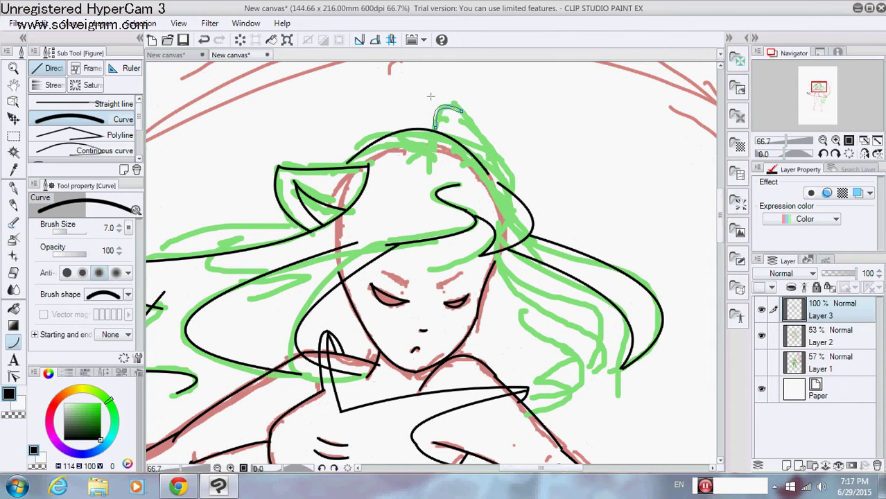
{"action": "left_click", "coordinate": [429, 96]}
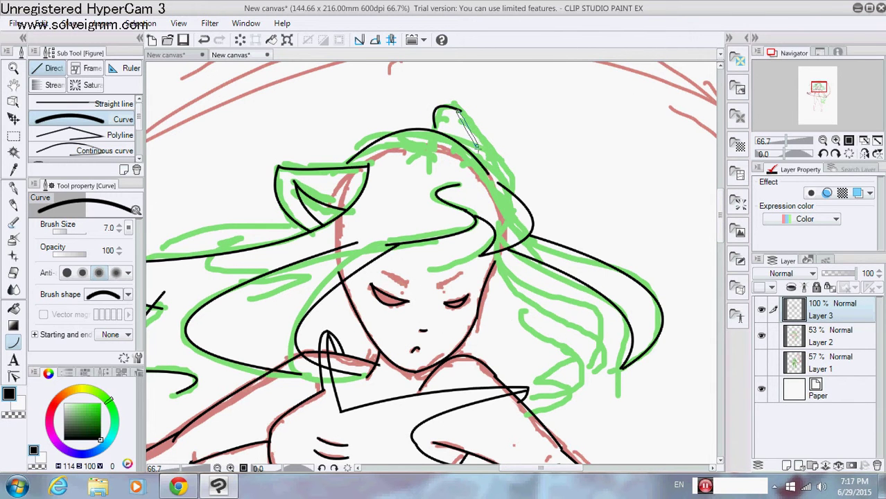
{"action": "left_click_drag", "start_coordinate": [477, 147], "coordinate": [508, 186]}
{"action": "left_click", "coordinate": [518, 157]}
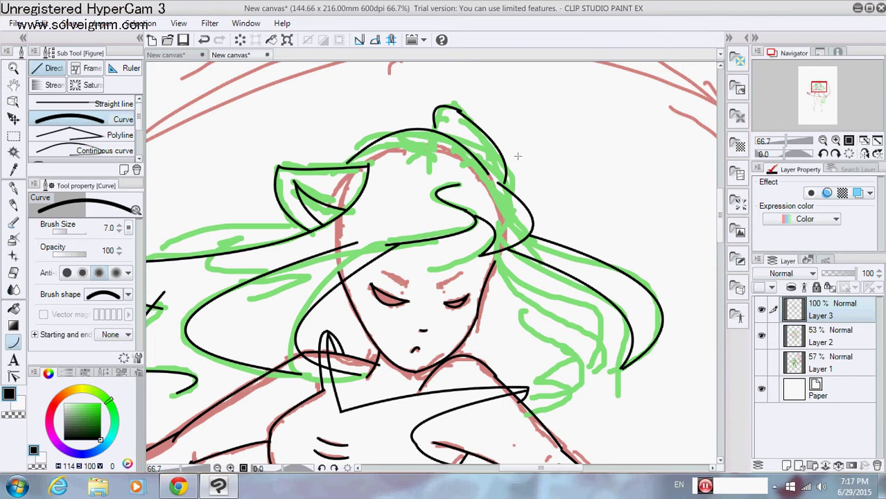
- Ink two strand curves sweeping down from the right temple inside the large right hair lock
{"action": "scroll", "coordinate": [624, 177], "scroll_direction": "down", "scroll_amount": 3}
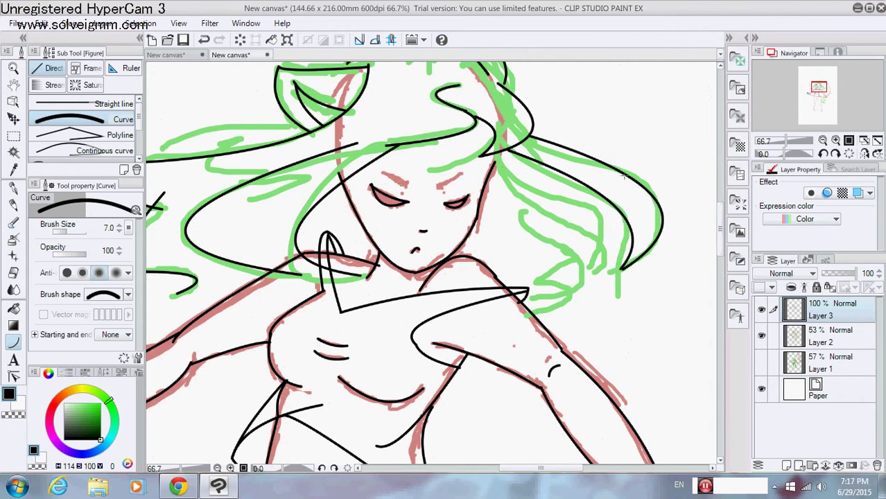
{"action": "left_click_drag", "start_coordinate": [499, 155], "coordinate": [591, 263]}
{"action": "left_click", "coordinate": [632, 217]}
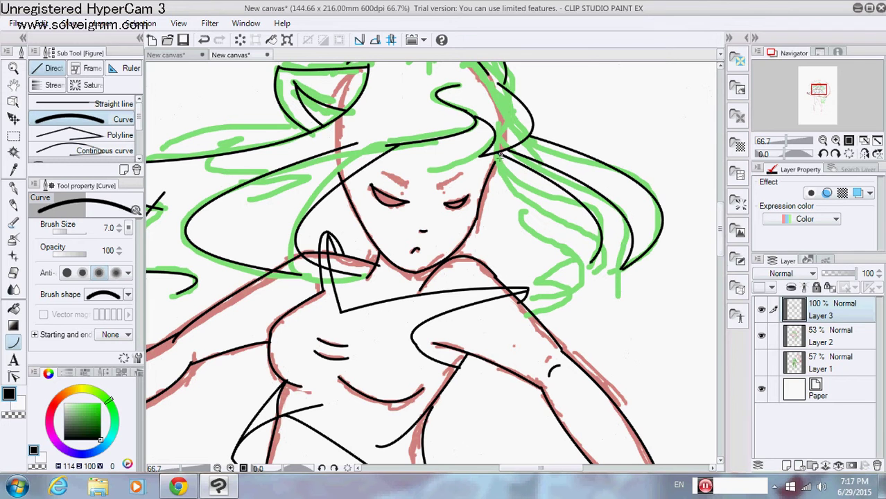
{"action": "left_click_drag", "start_coordinate": [500, 157], "coordinate": [598, 272]}
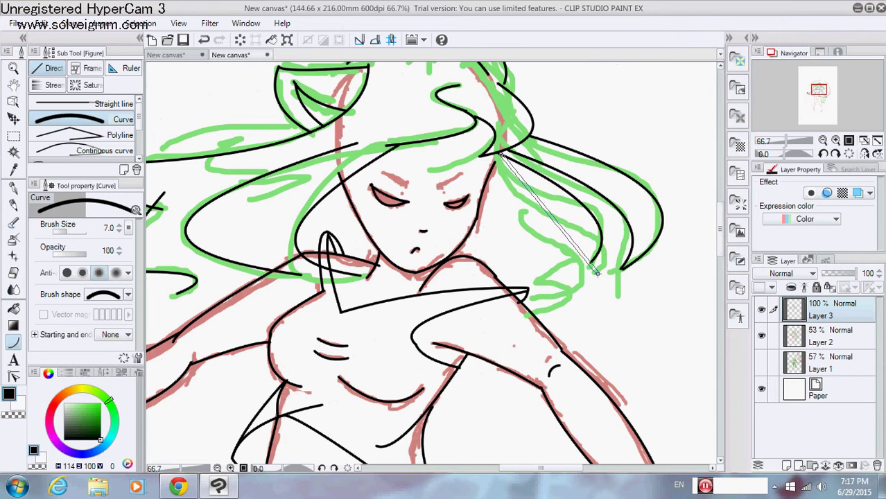
{"action": "left_click", "coordinate": [633, 249]}
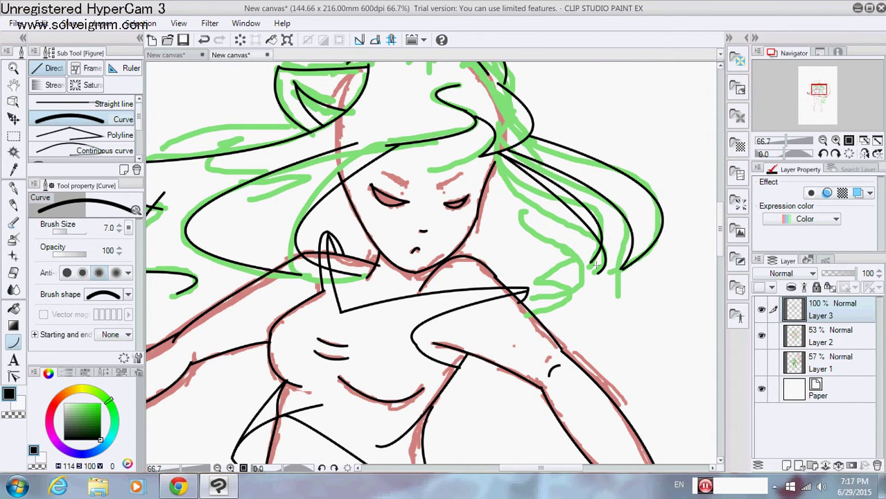
- Ink the short pointed tip below the right inner strands and the strand's lower edge back up to the temple
{"action": "left_click_drag", "start_coordinate": [591, 261], "coordinate": [583, 306]}
{"action": "left_click", "coordinate": [587, 273]}
{"action": "left_click_drag", "start_coordinate": [505, 163], "coordinate": [593, 238]}
{"action": "left_click", "coordinate": [506, 204]}
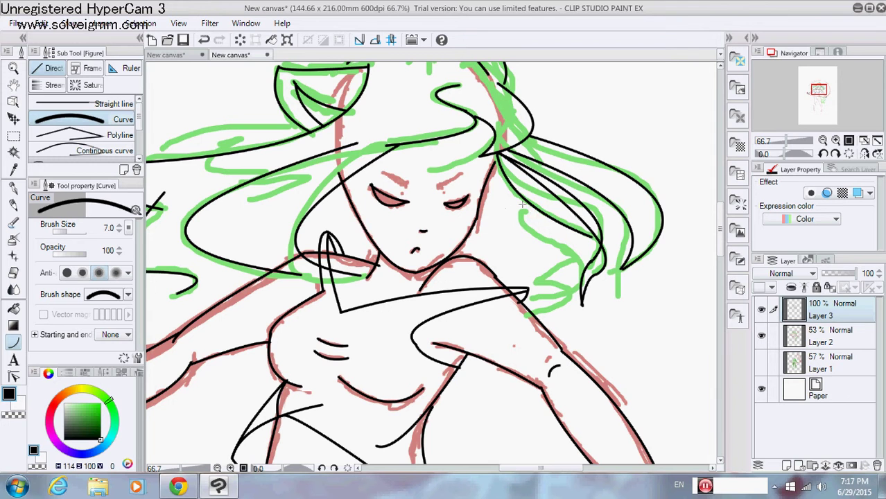
- Ink the small curling lock under the right strands with an outer curl, a lower sweep towards the shoulder and an inner curve
{"action": "left_click_drag", "start_coordinate": [562, 255], "coordinate": [577, 255]}
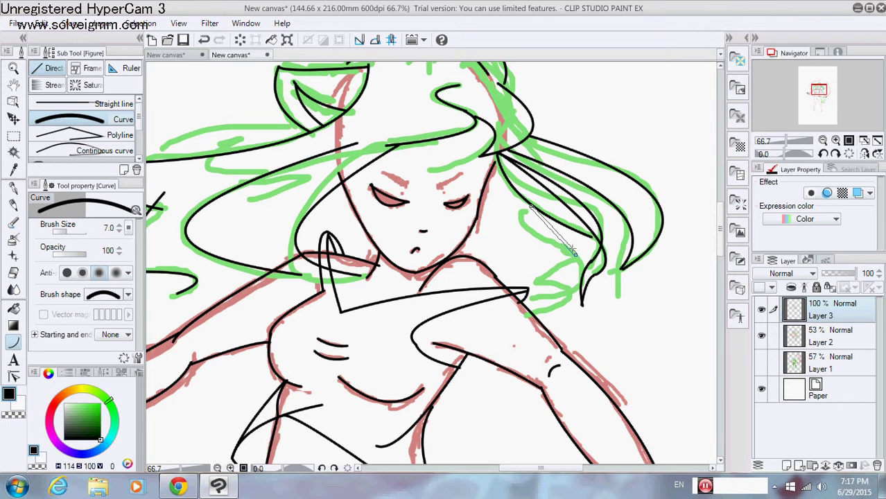
{"action": "left_click", "coordinate": [495, 221]}
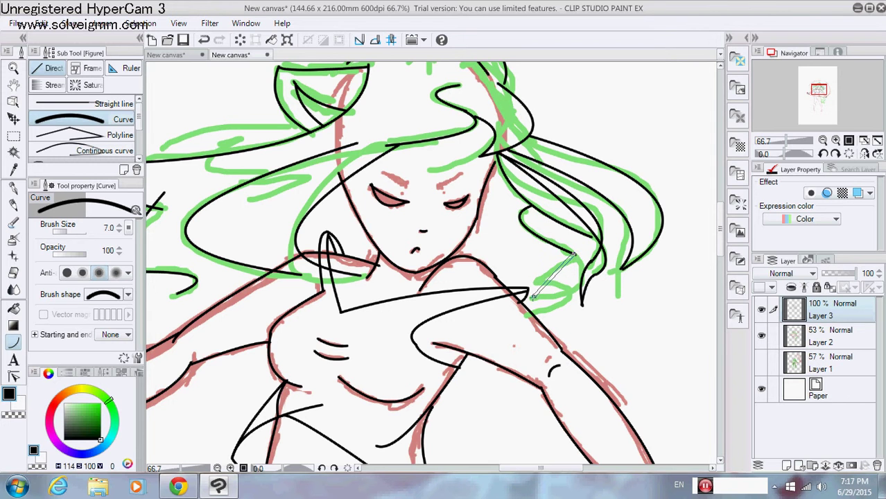
{"action": "left_click", "coordinate": [602, 284]}
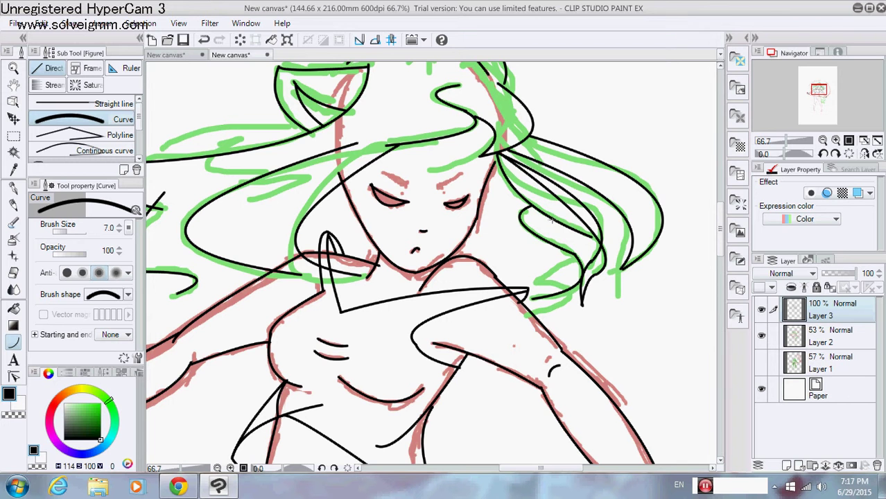
{"action": "left_click_drag", "start_coordinate": [551, 220], "coordinate": [581, 260]}
{"action": "left_click", "coordinate": [525, 212]}
- Ink a large arc outside the right side of the head, with a narrow leaf-shaped detail inside it
{"action": "left_click_drag", "start_coordinate": [722, 246], "coordinate": [723, 213]}
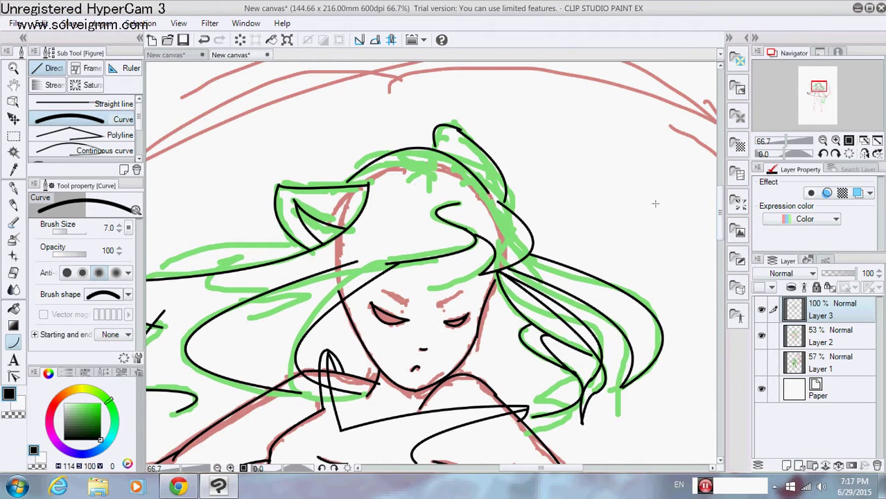
{"action": "left_click_drag", "start_coordinate": [508, 185], "coordinate": [584, 274]}
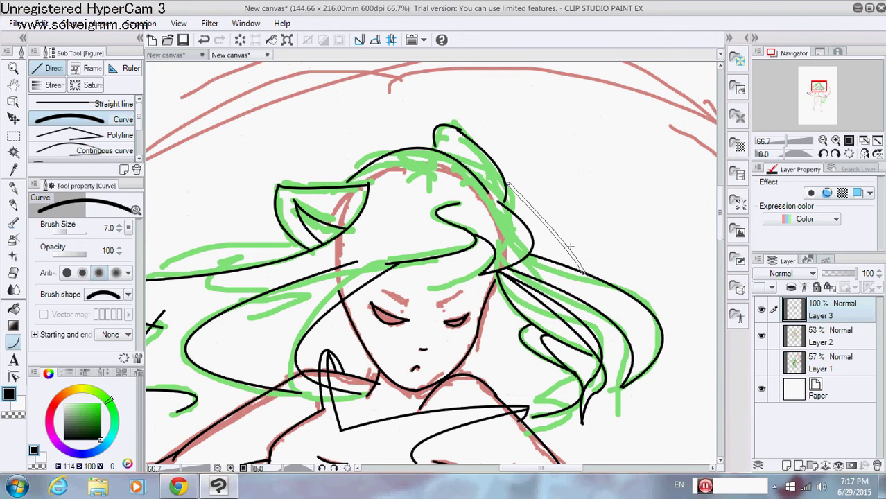
{"action": "left_click", "coordinate": [575, 217]}
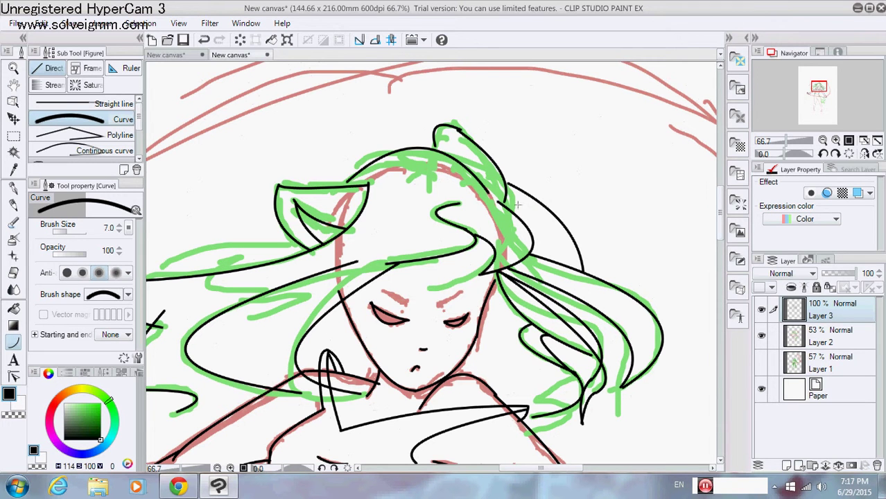
{"action": "left_click_drag", "start_coordinate": [539, 217], "coordinate": [558, 245]}
{"action": "left_click", "coordinate": [548, 218]}
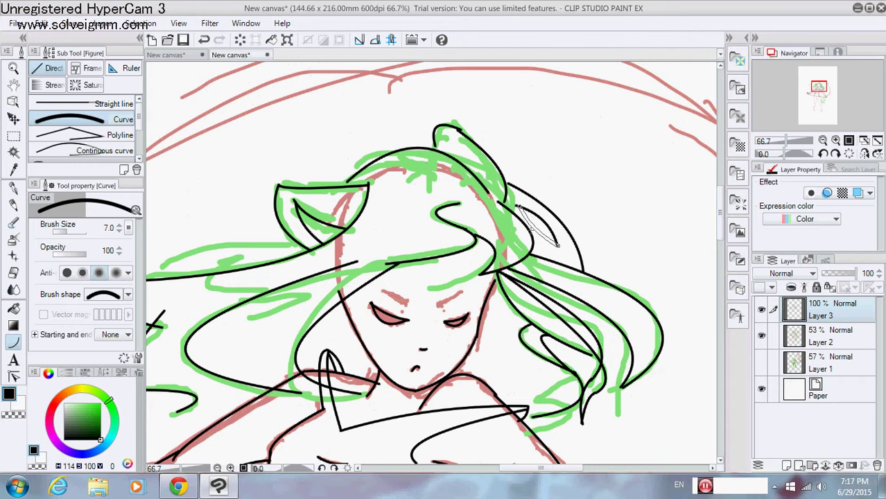
{"action": "left_click", "coordinate": [530, 230]}
- Ink the upper edge of the left hair lock and erase the overshooting line ends near its outer edge
{"action": "left_click_drag", "start_coordinate": [720, 212], "coordinate": [721, 230]}
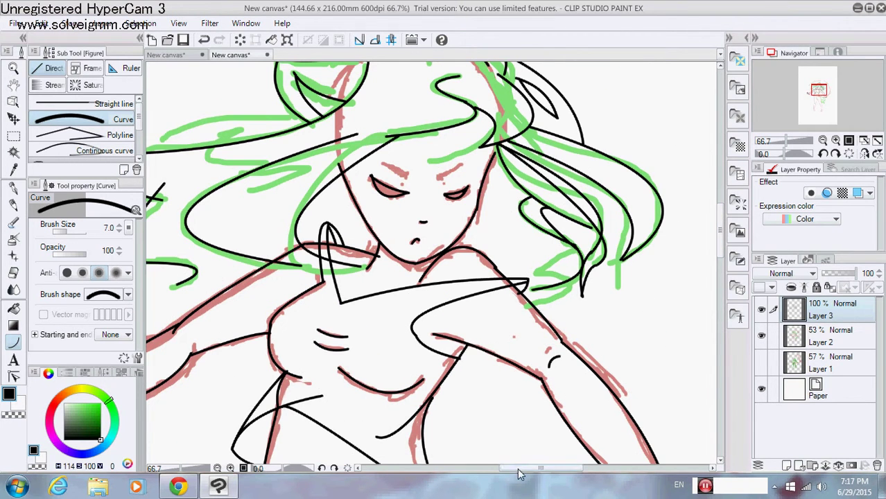
{"action": "left_click_drag", "start_coordinate": [542, 468], "coordinate": [522, 468]}
{"action": "left_click_drag", "start_coordinate": [420, 112], "coordinate": [266, 149]}
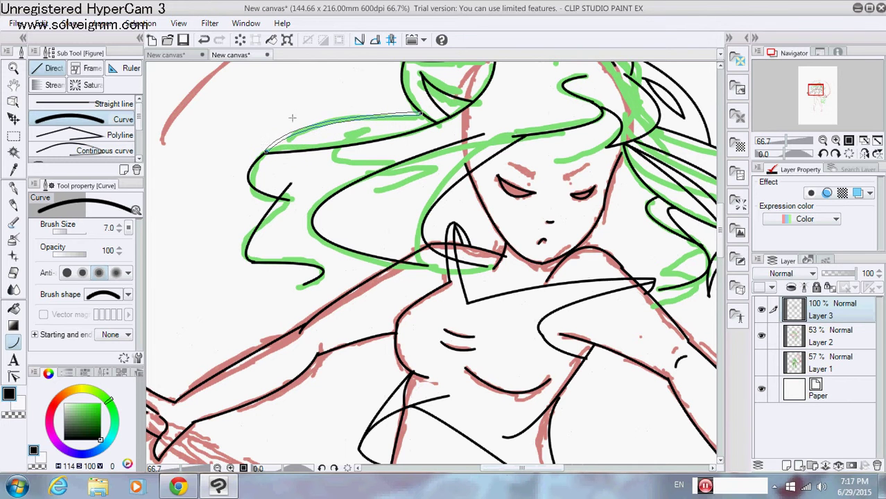
{"action": "left_click", "coordinate": [292, 95]}
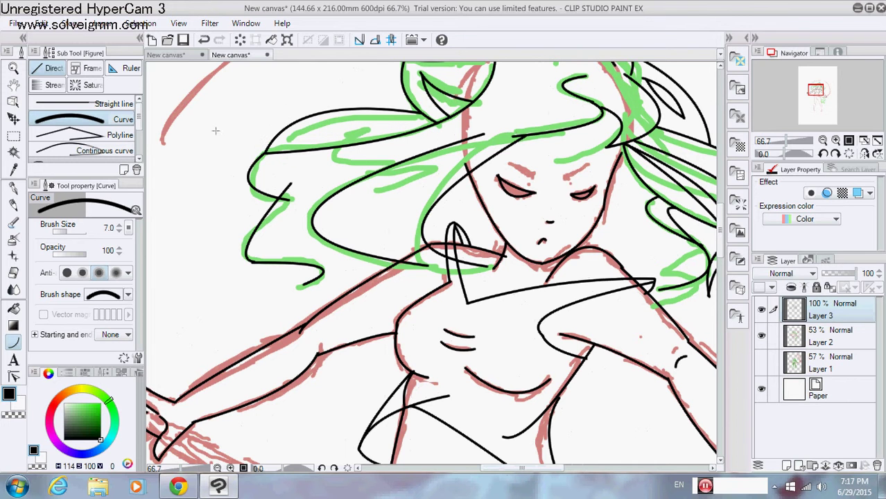
{"action": "left_click", "coordinate": [14, 273]}
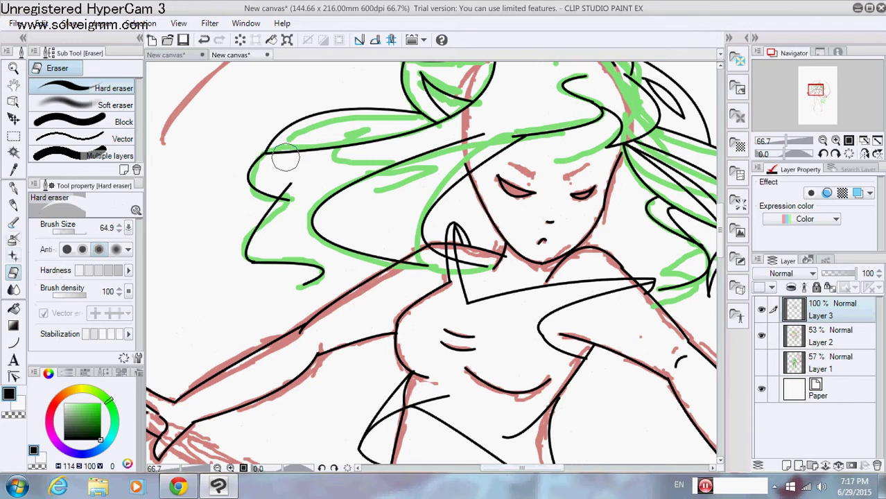
{"action": "left_click_drag", "start_coordinate": [291, 174], "coordinate": [293, 188]}
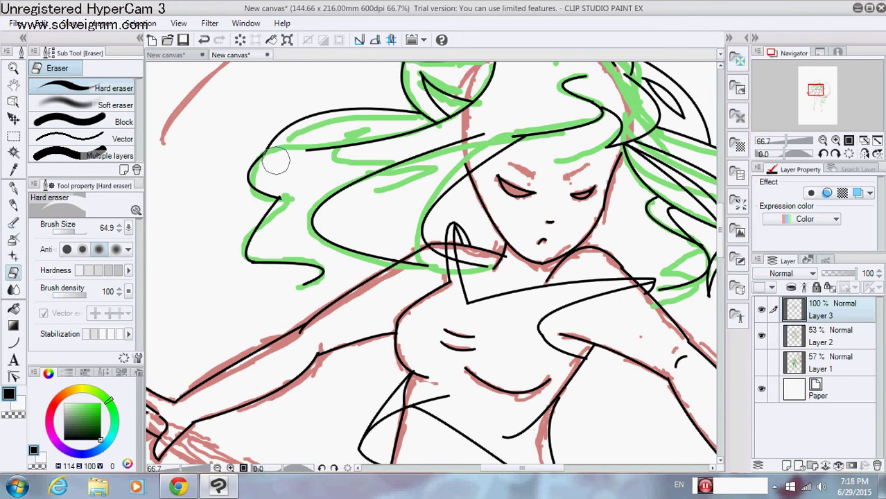
- Ink the lower hair edge from the left tip to the shoulder and a short C-shaped curve inside the left hair
{"action": "left_click", "coordinate": [14, 343]}
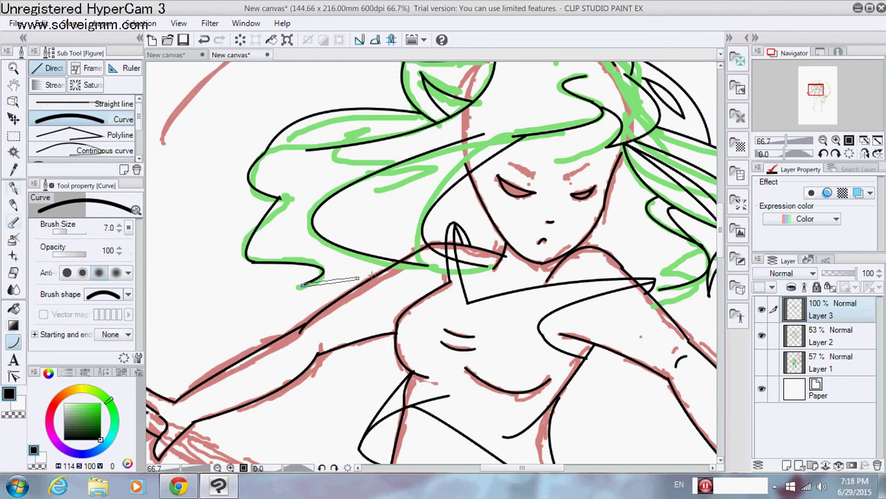
{"action": "left_click_drag", "start_coordinate": [372, 275], "coordinate": [402, 260]}
{"action": "left_click", "coordinate": [292, 302]}
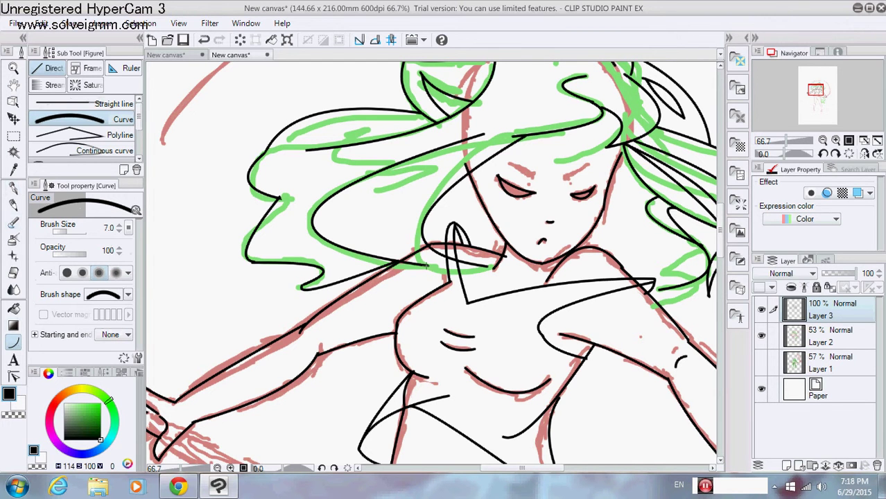
{"action": "left_click", "coordinate": [452, 275]}
{"action": "left_click_drag", "start_coordinate": [390, 205], "coordinate": [426, 265]}
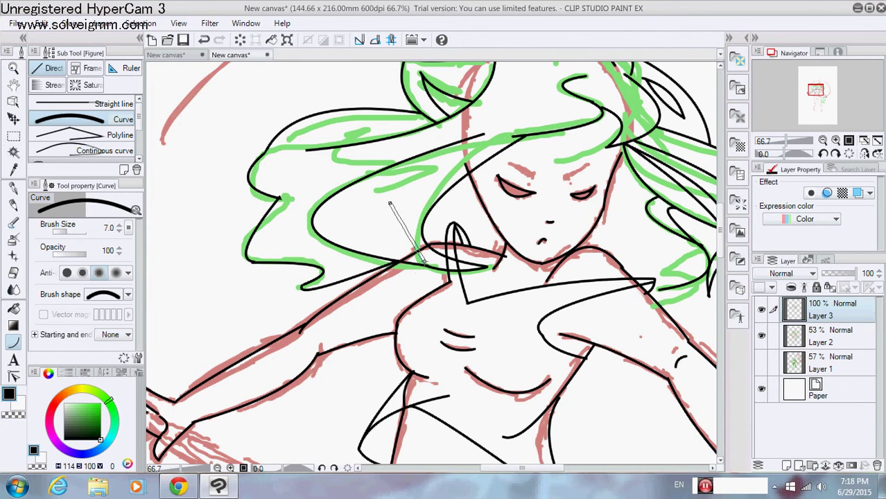
{"action": "left_click", "coordinate": [345, 224]}
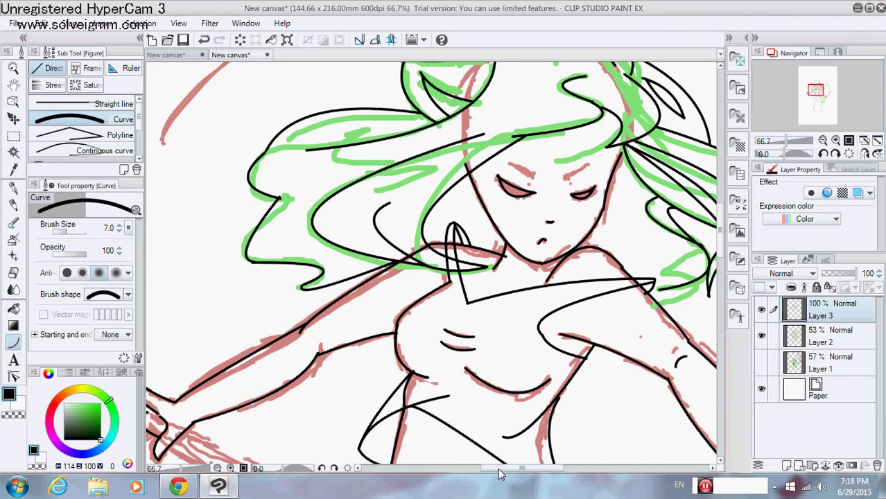
- Ink a curve from the crown of the head down to the left ear's top edge
{"action": "left_click_drag", "start_coordinate": [498, 469], "coordinate": [523, 470]}
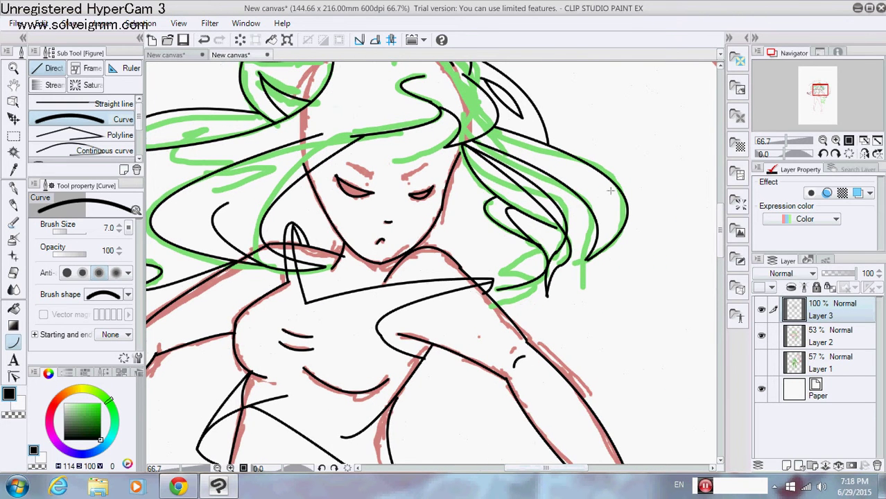
{"action": "left_click_drag", "start_coordinate": [724, 236], "coordinate": [723, 227]}
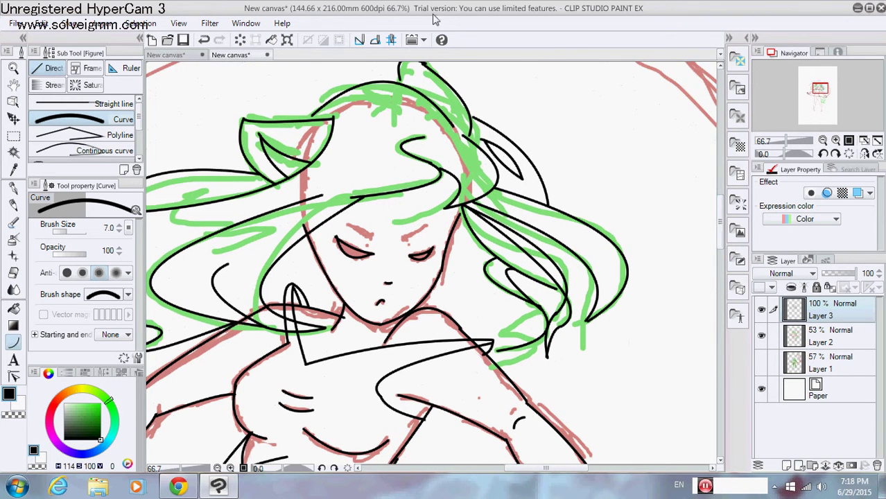
{"action": "left_click_drag", "start_coordinate": [352, 89], "coordinate": [275, 122]}
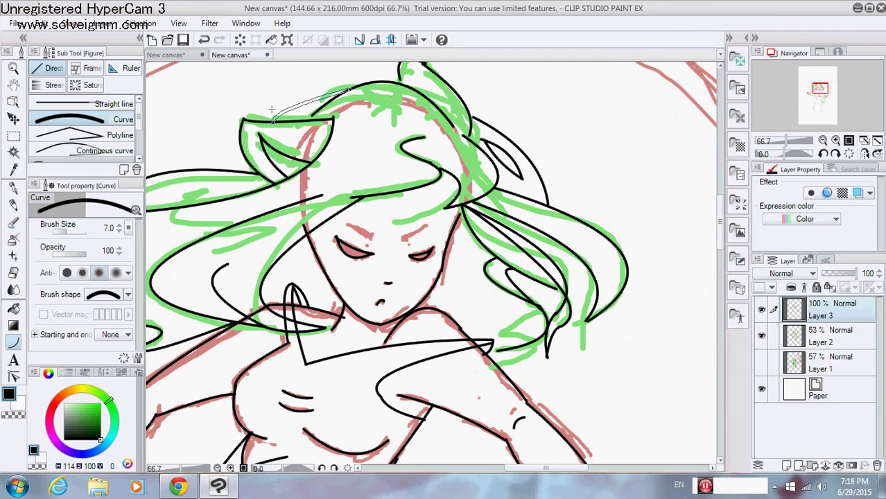
{"action": "left_click", "coordinate": [273, 107]}
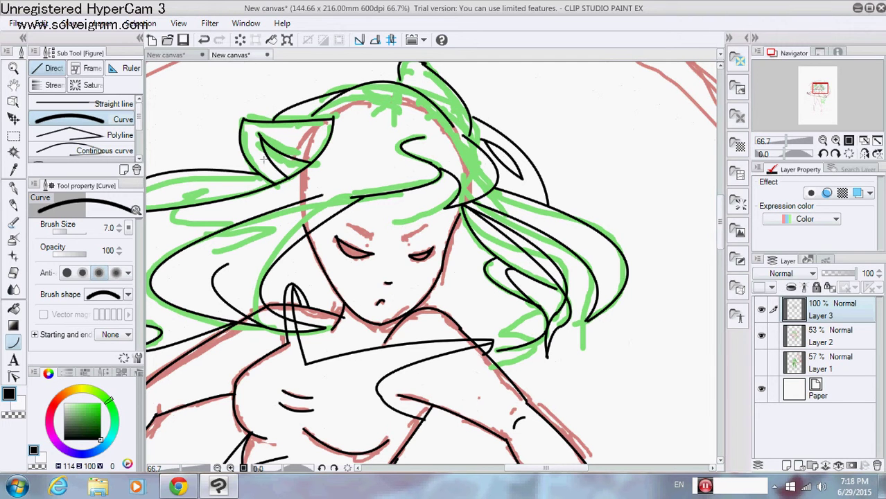
- Erase the green hair sketch on Layer 2 around the head and both hair sides with the Hard eraser
{"action": "left_click", "coordinate": [13, 272]}
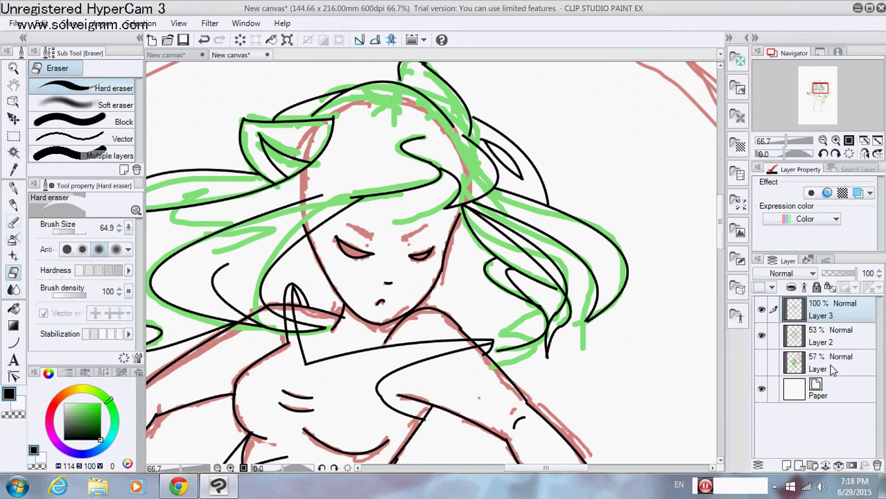
{"action": "left_click", "coordinate": [761, 362]}
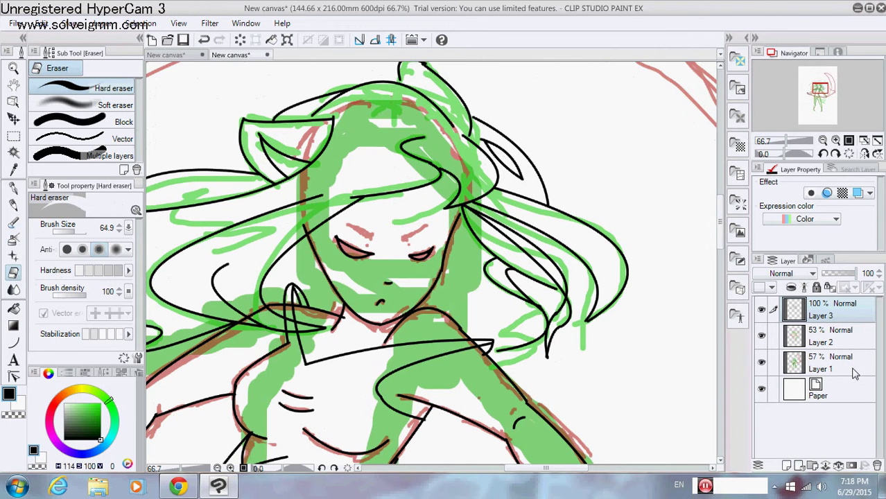
{"action": "left_click", "coordinate": [761, 364]}
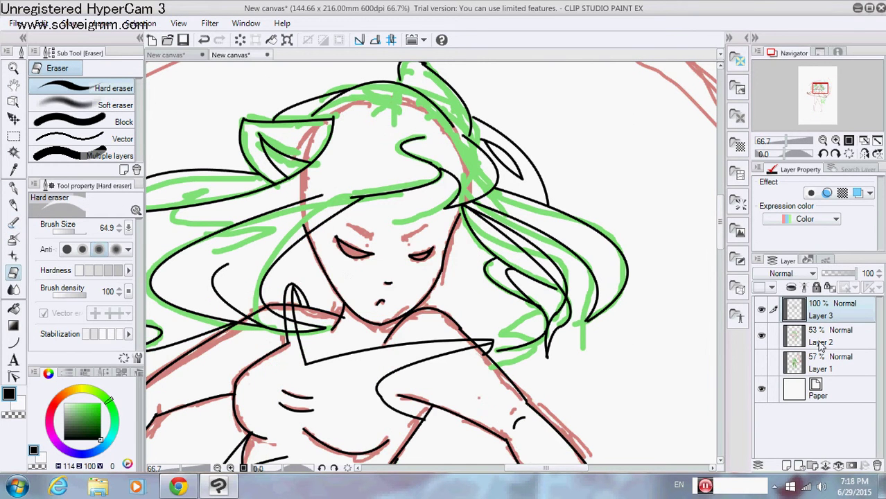
{"action": "left_click", "coordinate": [829, 336]}
{"action": "mouse_move", "coordinate": [280, 138]}
{"action": "left_mouse_down"}
{"action": "mouse_move", "coordinate": [251, 119]}
{"action": "mouse_move", "coordinate": [293, 147]}
{"action": "mouse_move", "coordinate": [273, 194]}
{"action": "mouse_move", "coordinate": [295, 195]}
{"action": "mouse_move", "coordinate": [263, 235]}
{"action": "mouse_move", "coordinate": [276, 229]}
{"action": "mouse_move", "coordinate": [276, 238]}
{"action": "mouse_move", "coordinate": [382, 180]}
{"action": "mouse_move", "coordinate": [354, 189]}
{"action": "mouse_move", "coordinate": [454, 182]}
{"action": "mouse_move", "coordinate": [413, 215]}
{"action": "mouse_move", "coordinate": [448, 175]}
{"action": "mouse_move", "coordinate": [447, 153]}
{"action": "mouse_move", "coordinate": [397, 133]}
{"action": "mouse_move", "coordinate": [389, 100]}
{"action": "mouse_move", "coordinate": [422, 75]}
{"action": "mouse_move", "coordinate": [387, 68]}
{"action": "mouse_move", "coordinate": [455, 126]}
{"action": "mouse_move", "coordinate": [485, 192]}
{"action": "mouse_move", "coordinate": [475, 192]}
{"action": "mouse_move", "coordinate": [479, 224]}
{"action": "mouse_move", "coordinate": [460, 276]}
{"action": "mouse_move", "coordinate": [514, 253]}
{"action": "mouse_move", "coordinate": [506, 283]}
{"action": "mouse_move", "coordinate": [548, 338]}
{"action": "mouse_move", "coordinate": [541, 358]}
{"action": "mouse_move", "coordinate": [500, 347]}
{"action": "mouse_move", "coordinate": [528, 345]}
{"action": "mouse_move", "coordinate": [544, 291]}
{"action": "mouse_move", "coordinate": [539, 298]}
{"action": "mouse_move", "coordinate": [614, 286]}
{"action": "mouse_move", "coordinate": [585, 254]}
{"action": "mouse_move", "coordinate": [589, 235]}
{"action": "mouse_move", "coordinate": [554, 206]}
{"action": "mouse_move", "coordinate": [594, 240]}
{"action": "mouse_move", "coordinate": [572, 229]}
{"action": "mouse_move", "coordinate": [582, 255]}
{"action": "mouse_move", "coordinate": [560, 241]}
{"action": "mouse_move", "coordinate": [618, 260]}
{"action": "mouse_move", "coordinate": [581, 283]}
{"action": "mouse_move", "coordinate": [527, 283]}
{"action": "left_mouse_up"}
{"action": "scroll", "coordinate": [707, 206], "scroll_direction": "down", "scroll_amount": 2}
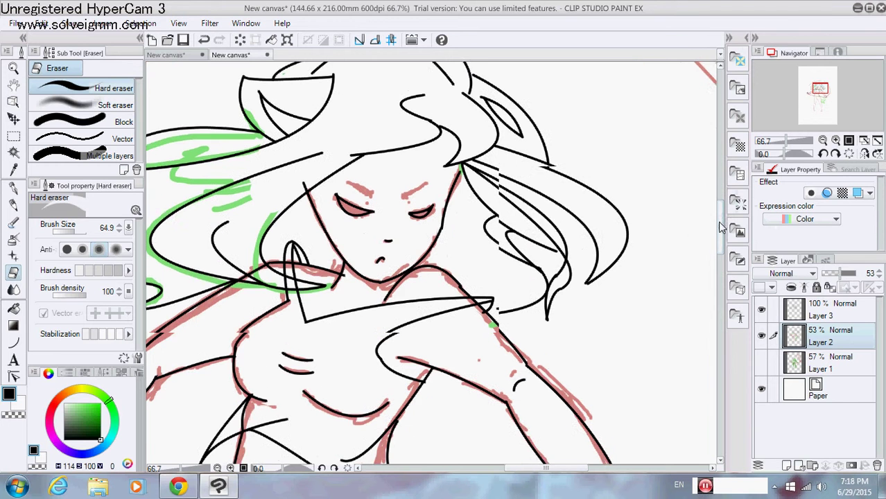
{"action": "left_click_drag", "start_coordinate": [574, 473], "coordinate": [555, 473]}
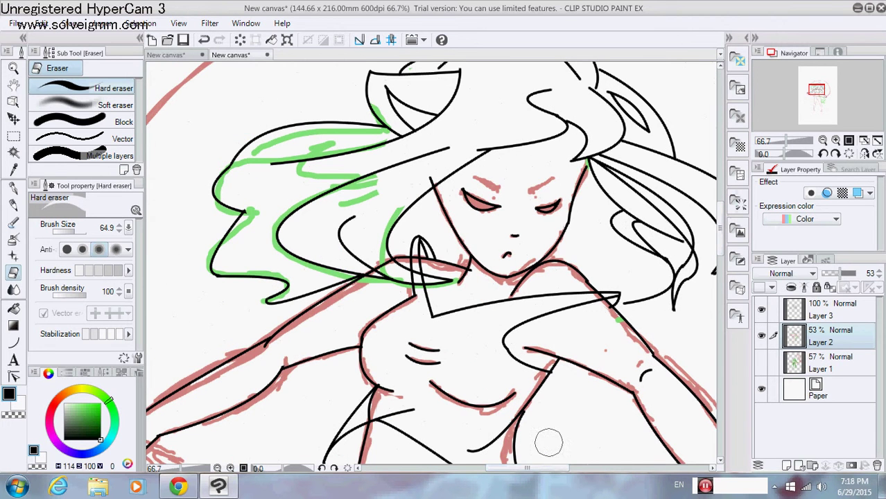
{"action": "mouse_move", "coordinate": [354, 251]}
{"action": "left_mouse_down"}
{"action": "mouse_move", "coordinate": [251, 283]}
{"action": "mouse_move", "coordinate": [358, 190]}
{"action": "mouse_move", "coordinate": [292, 178]}
{"action": "mouse_move", "coordinate": [330, 150]}
{"action": "mouse_move", "coordinate": [297, 133]}
{"action": "mouse_move", "coordinate": [276, 194]}
{"action": "mouse_move", "coordinate": [206, 276]}
{"action": "mouse_move", "coordinate": [309, 279]}
{"action": "mouse_move", "coordinate": [368, 261]}
{"action": "mouse_move", "coordinate": [417, 288]}
{"action": "mouse_move", "coordinate": [376, 291]}
{"action": "mouse_move", "coordinate": [433, 284]}
{"action": "mouse_move", "coordinate": [452, 292]}
{"action": "mouse_move", "coordinate": [410, 289]}
{"action": "mouse_move", "coordinate": [454, 217]}
{"action": "left_mouse_up"}
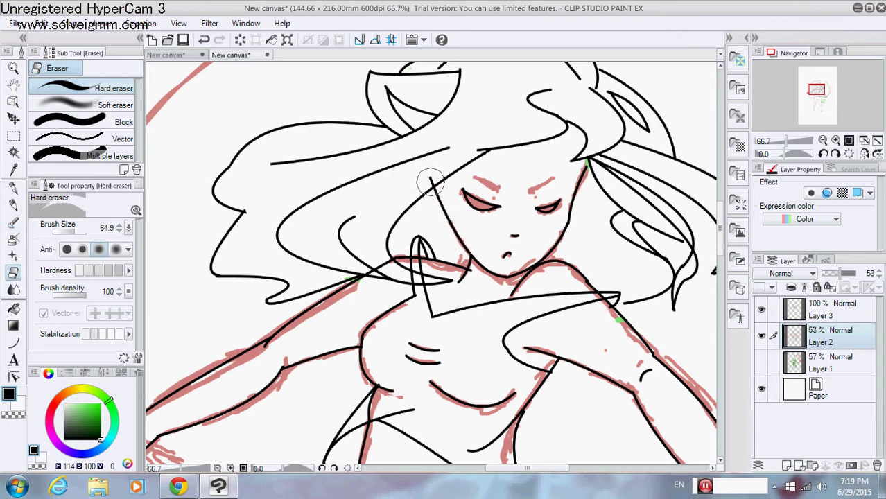
- Hide and show the Layer 2 sketch repeatedly to examine the black line art of the whole upper figure on its own
{"action": "left_click", "coordinate": [823, 141]}
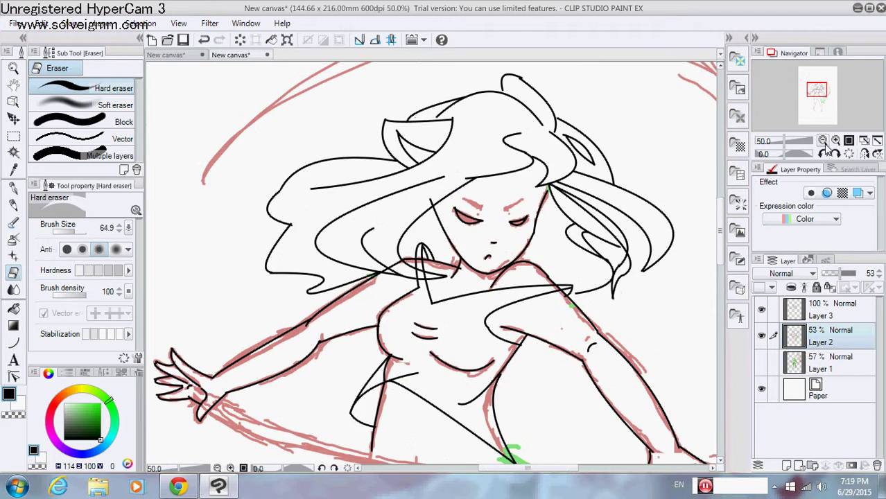
{"action": "left_click", "coordinate": [824, 140]}
{"action": "left_click_drag", "start_coordinate": [822, 95], "coordinate": [817, 100]}
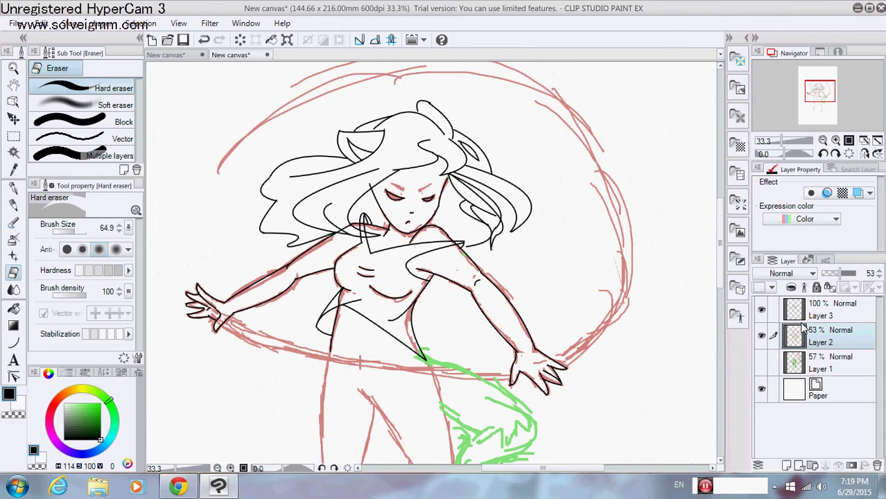
{"action": "left_click", "coordinate": [763, 337]}
{"action": "left_click", "coordinate": [762, 337]}
{"action": "left_click", "coordinate": [762, 338]}
{"action": "left_click", "coordinate": [762, 338]}
{"action": "left_click", "coordinate": [763, 337]}
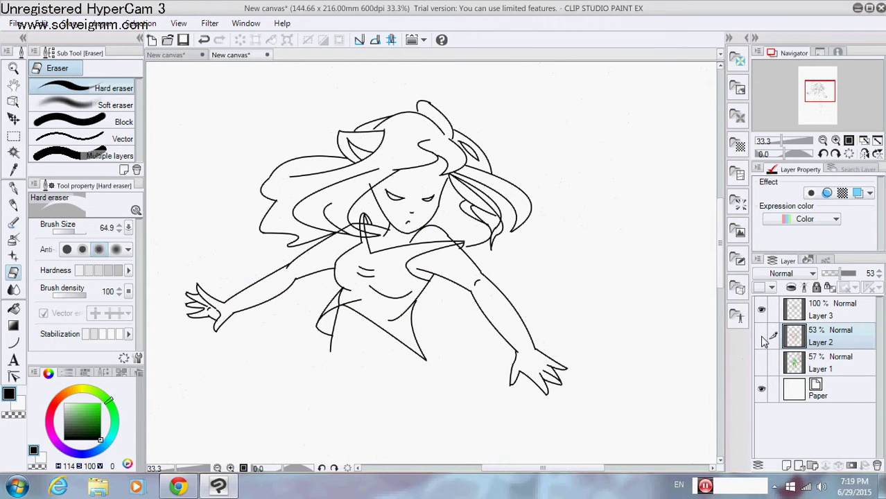
{"action": "left_click", "coordinate": [762, 337]}
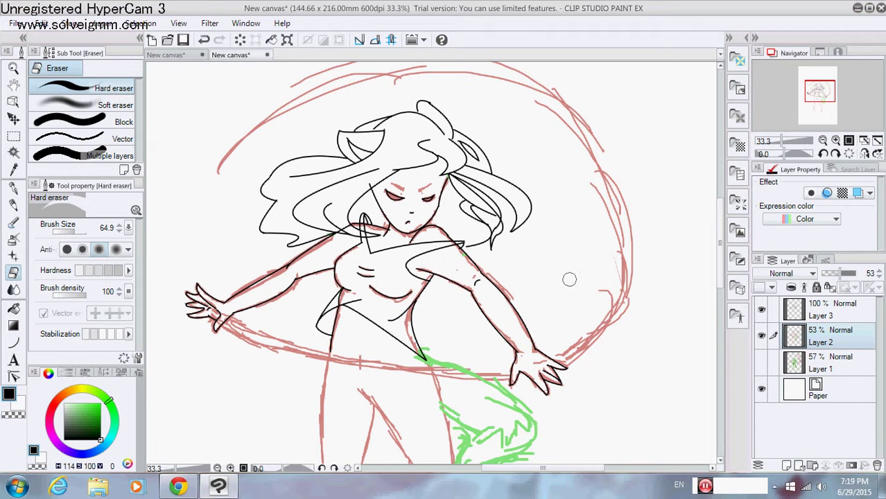
- On Layer 3, set the Hard eraser's brush size to 9.7 and erase the black line overlap between the left ear and the crown
{"action": "left_click", "coordinate": [831, 316]}
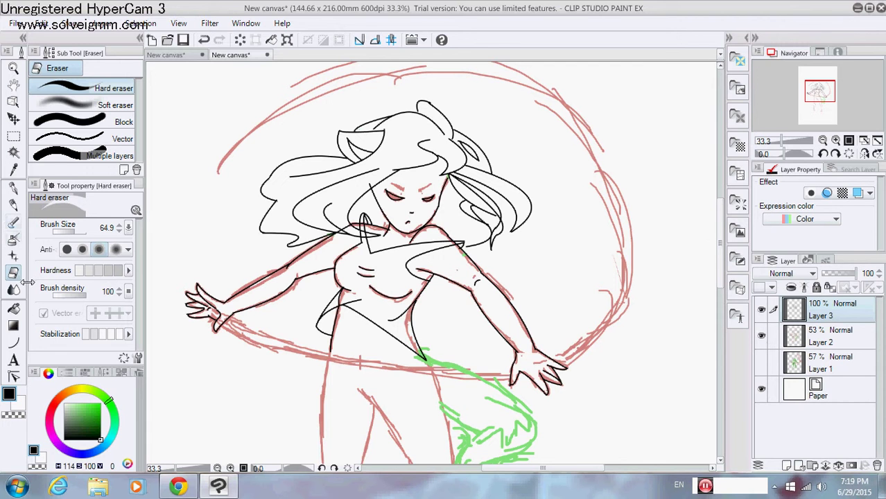
{"action": "left_click", "coordinate": [72, 234]}
{"action": "left_click_drag", "start_coordinate": [73, 234], "coordinate": [69, 234]}
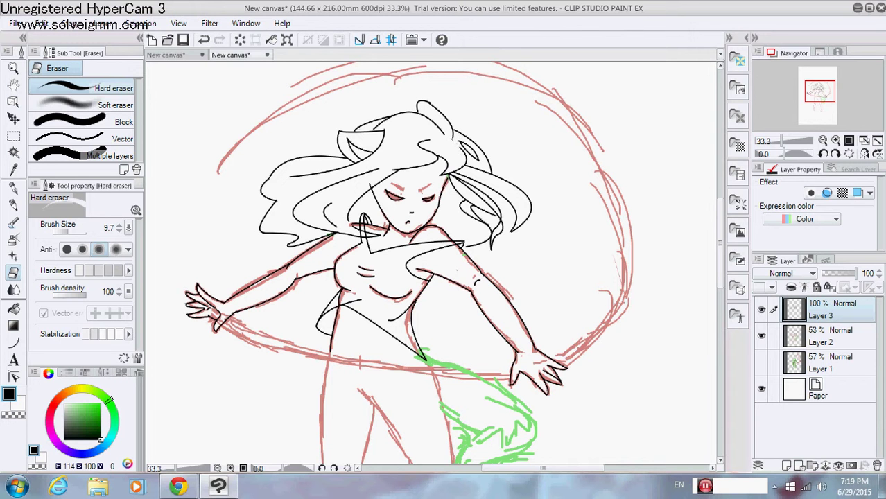
{"action": "left_click_drag", "start_coordinate": [373, 128], "coordinate": [388, 119]}
- Undo the last eraser stroke and erase the overlapping black lines where the left hair meets the collar below the neck
{"action": "left_click_drag", "start_coordinate": [364, 241], "coordinate": [364, 236]}
{"action": "left_click", "coordinate": [43, 24]}
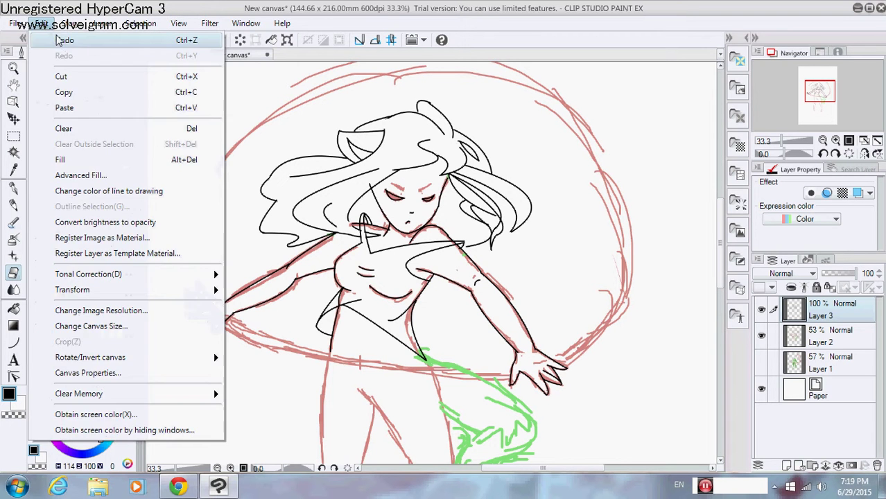
{"action": "left_click", "coordinate": [57, 44]}
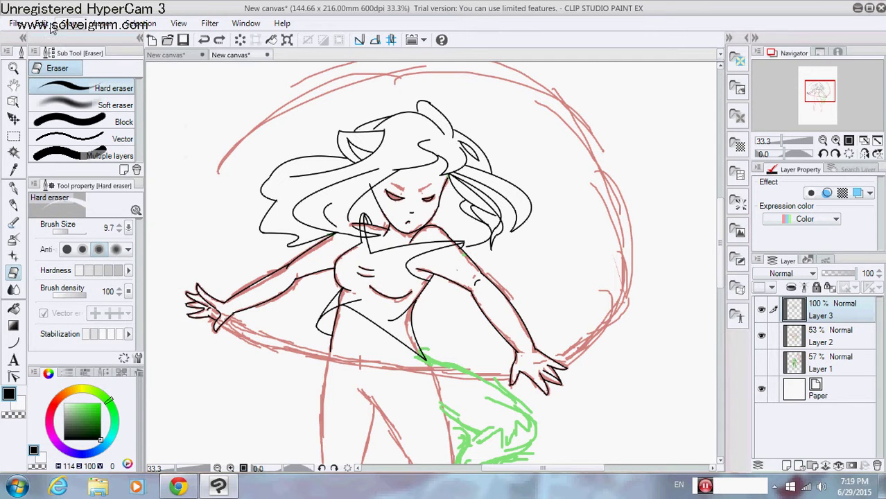
{"action": "left_click", "coordinate": [46, 28]}
{"action": "left_click", "coordinate": [312, 181]}
{"action": "left_click_drag", "start_coordinate": [367, 238], "coordinate": [369, 229]}
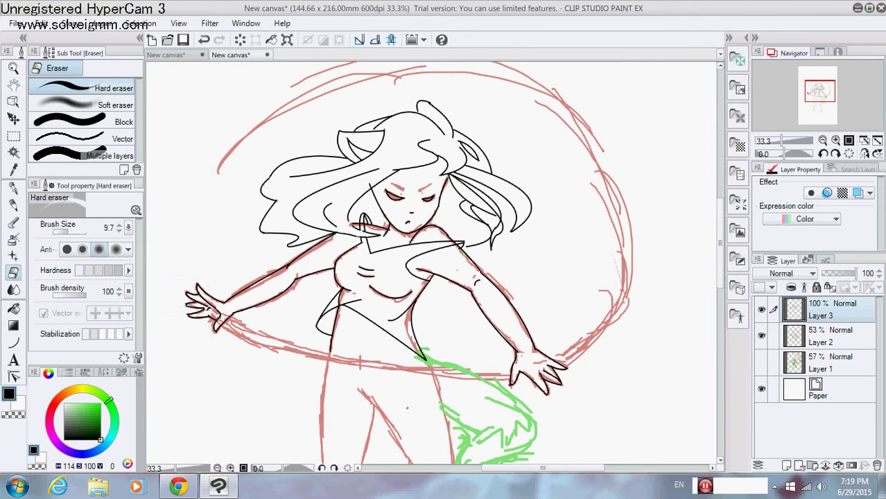
{"action": "left_click", "coordinate": [705, 487]}
{"action": "left_click", "coordinate": [750, 487]}
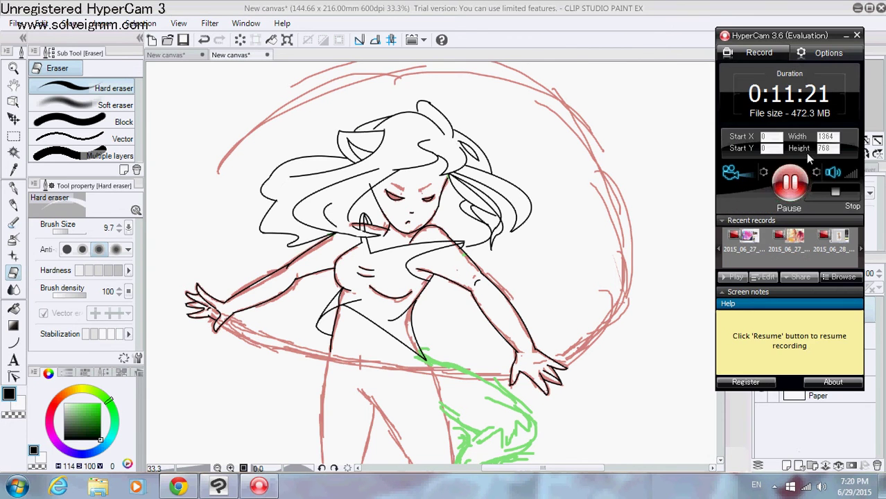